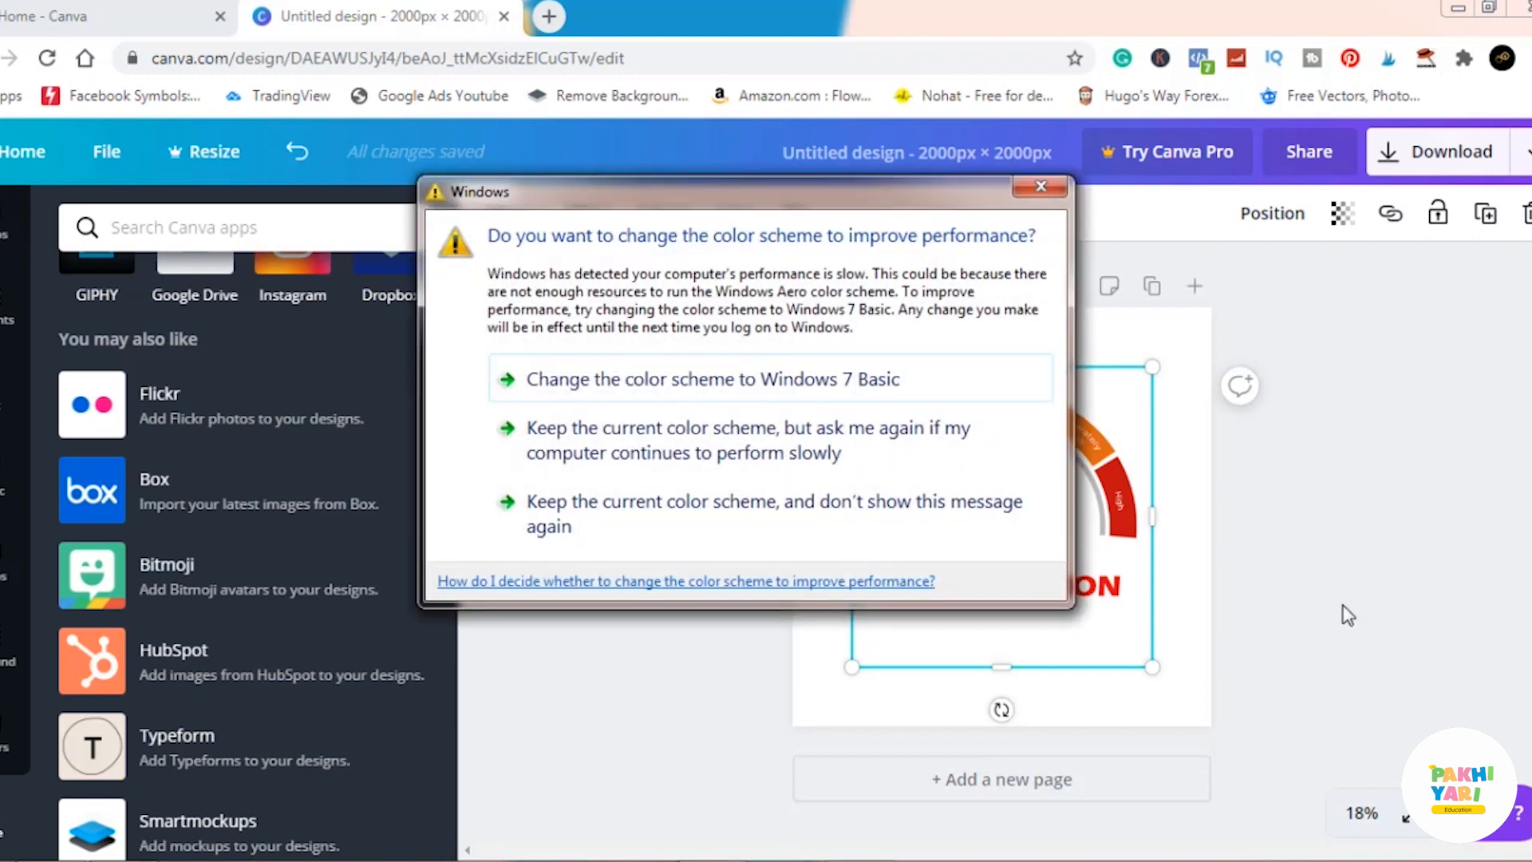
Dismiss the Windows color scheme prompt and delete the Travel Addiction gauge image from the page.
left_click(1042, 190)
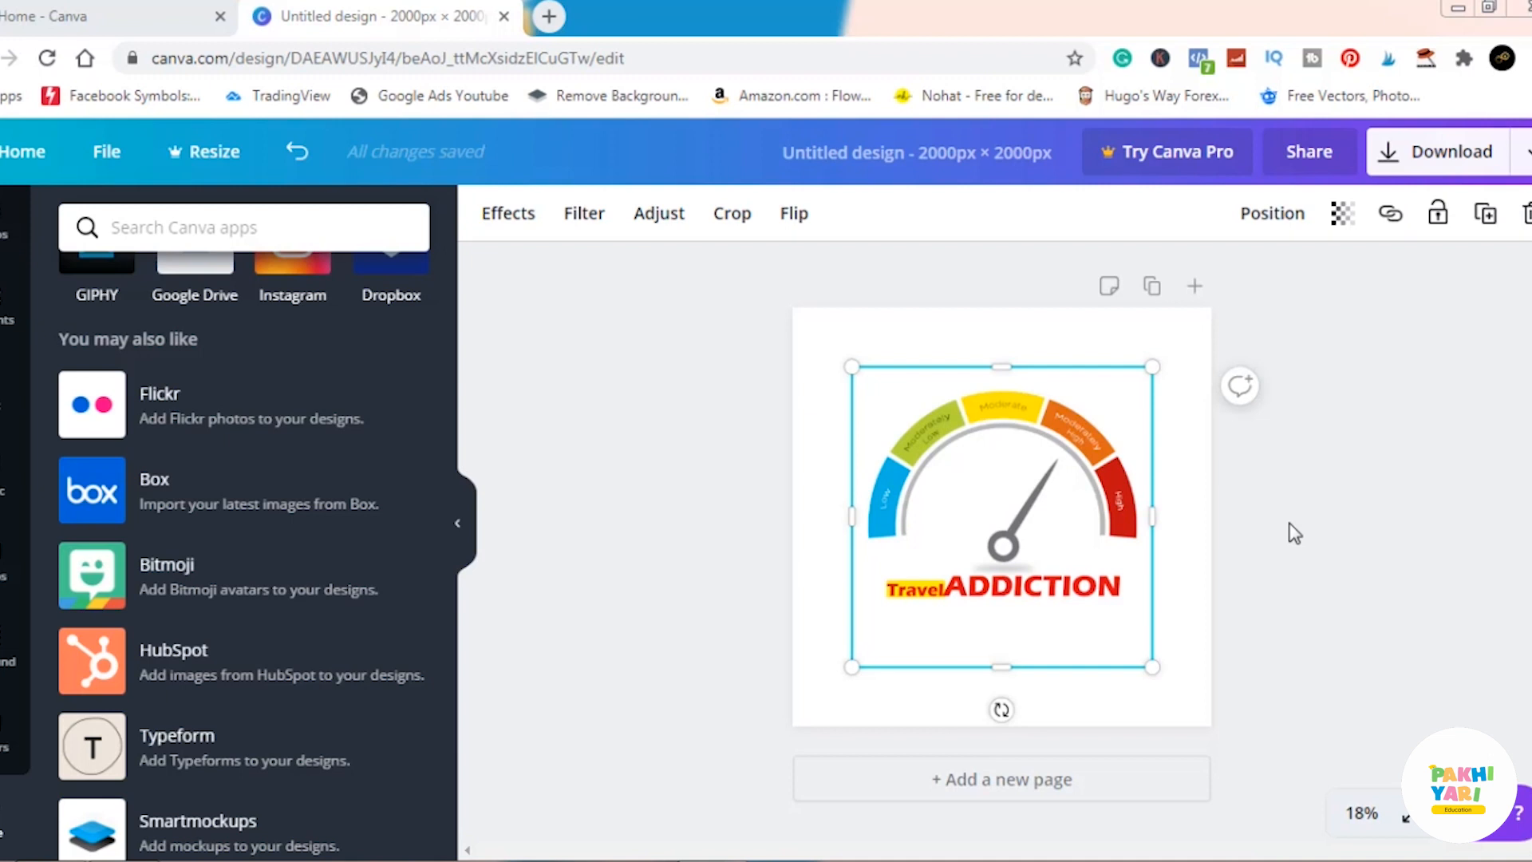
mouse_move(1063, 565)
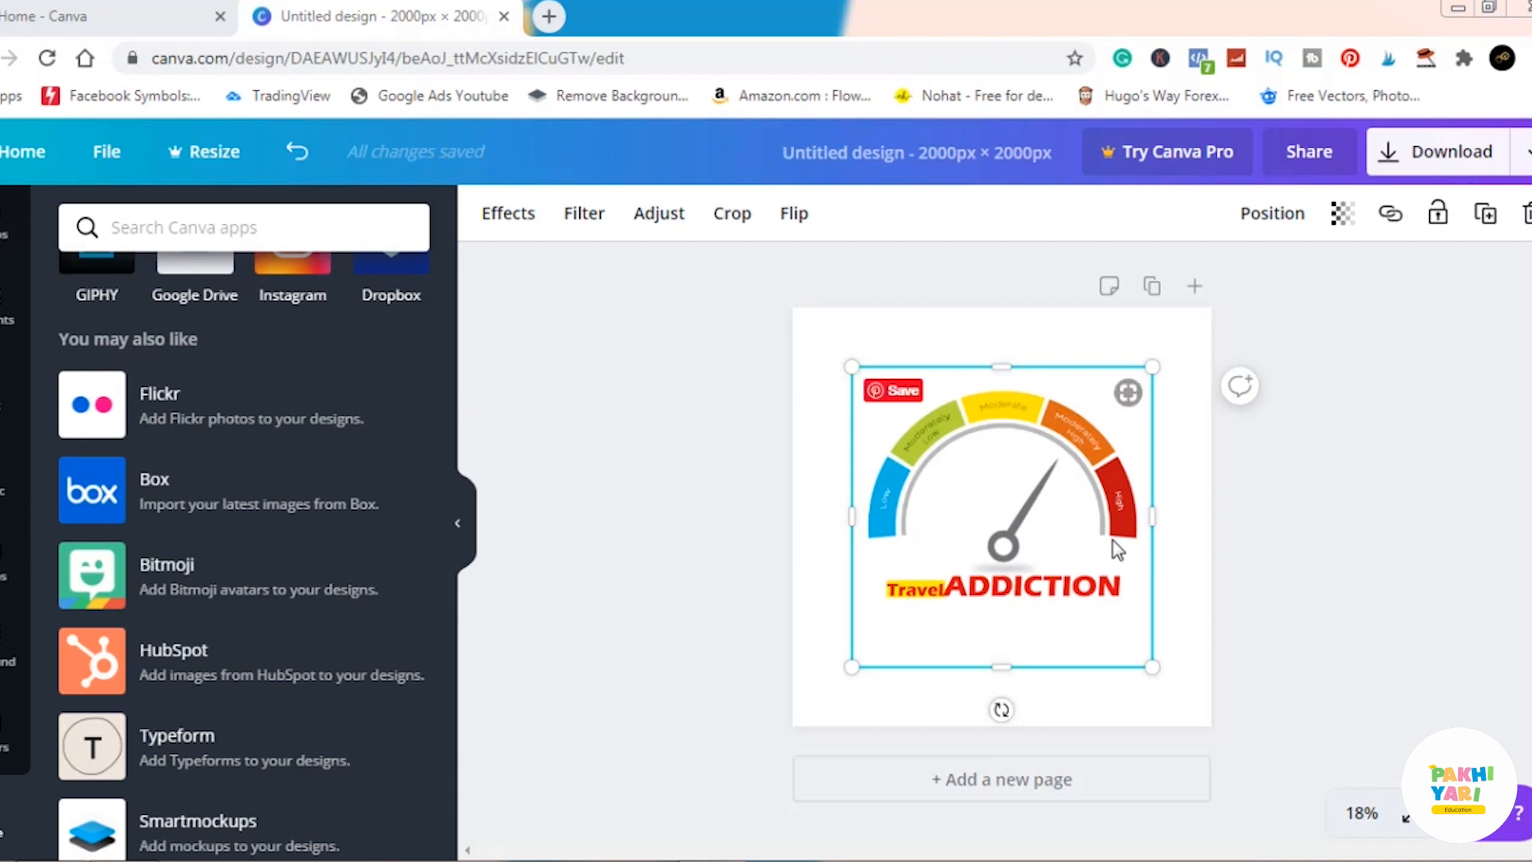
left_click(1385, 607)
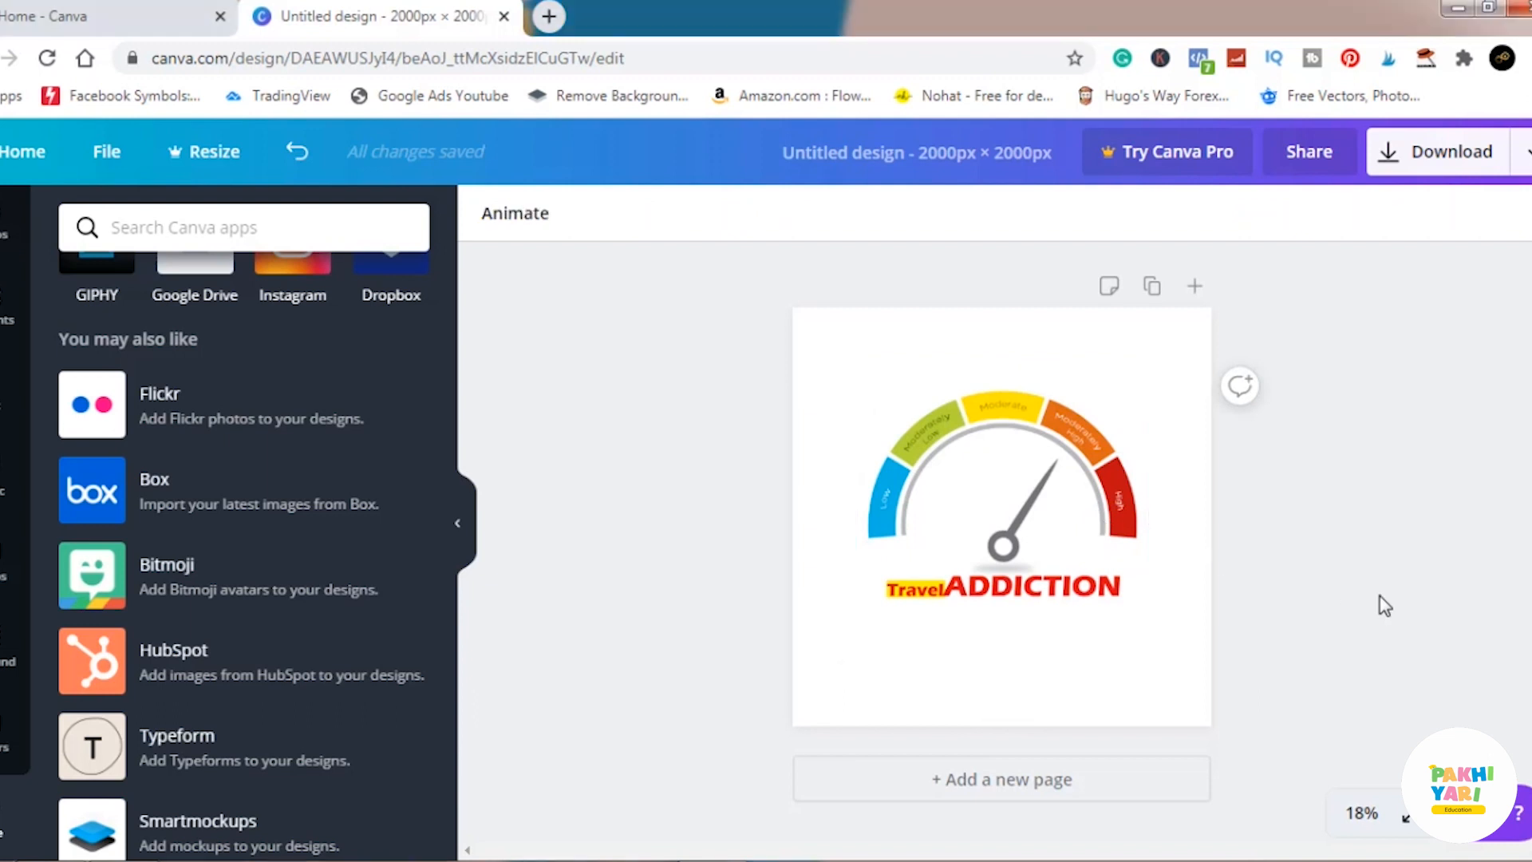
left_click(1100, 527)
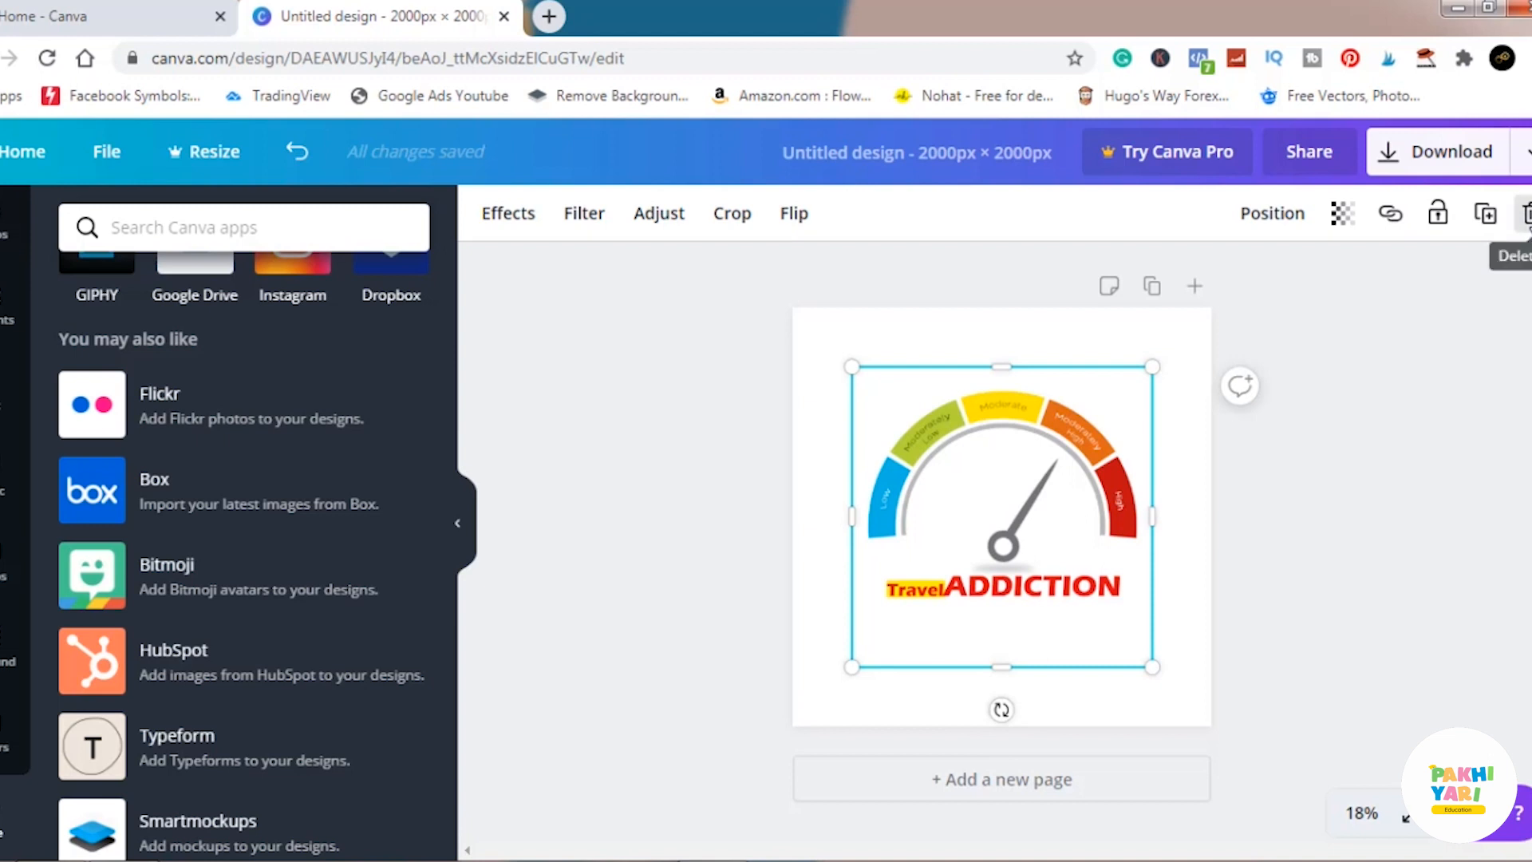
left_click(1525, 214)
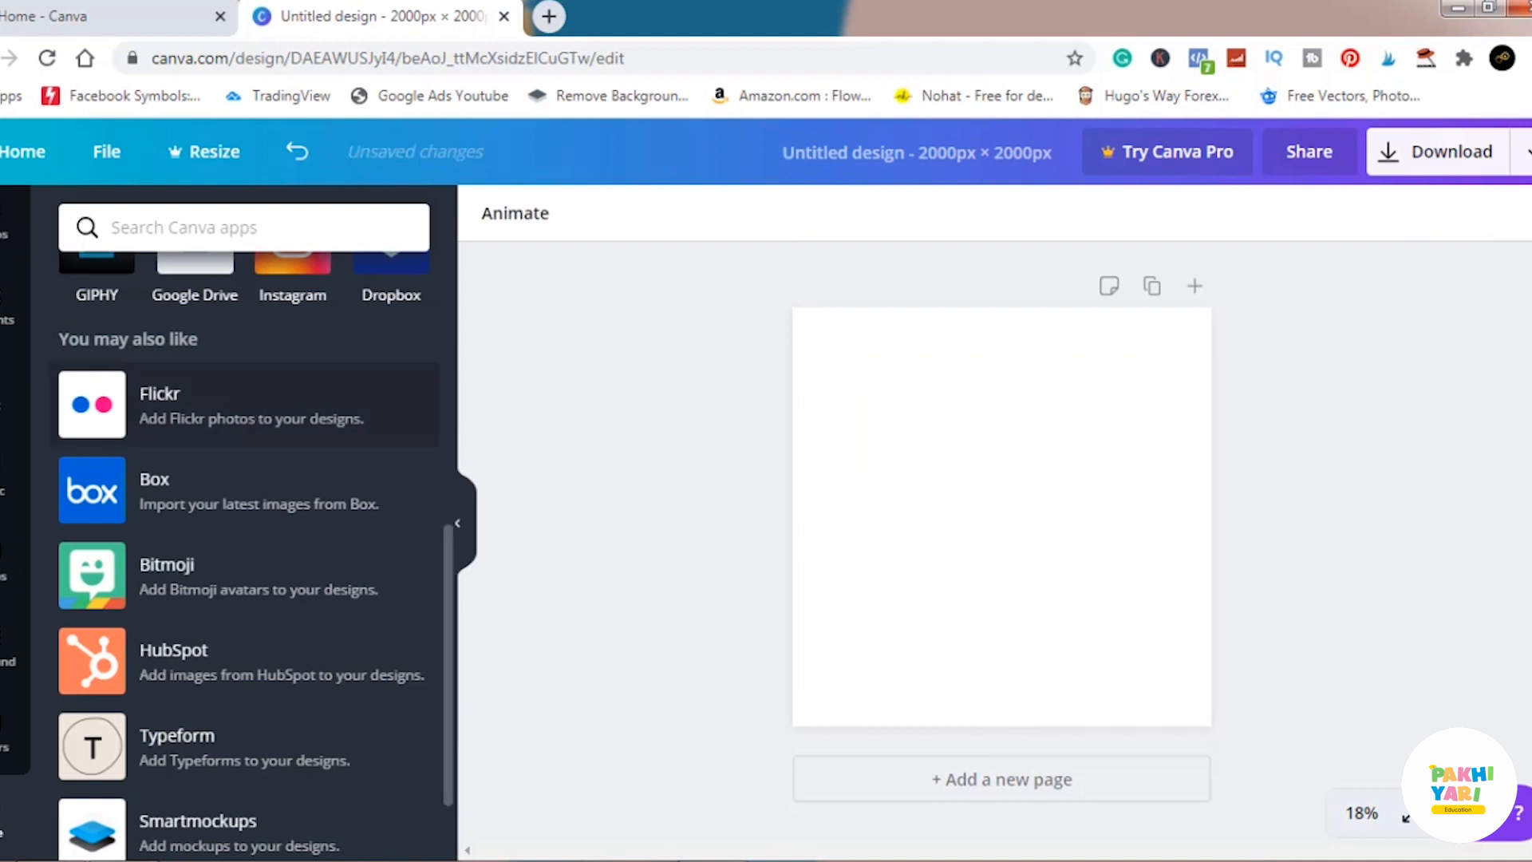
Add a solid square shape, rotate it into a tilted diamond and place it overhanging the page's upper-right corner.
left_click(5, 306)
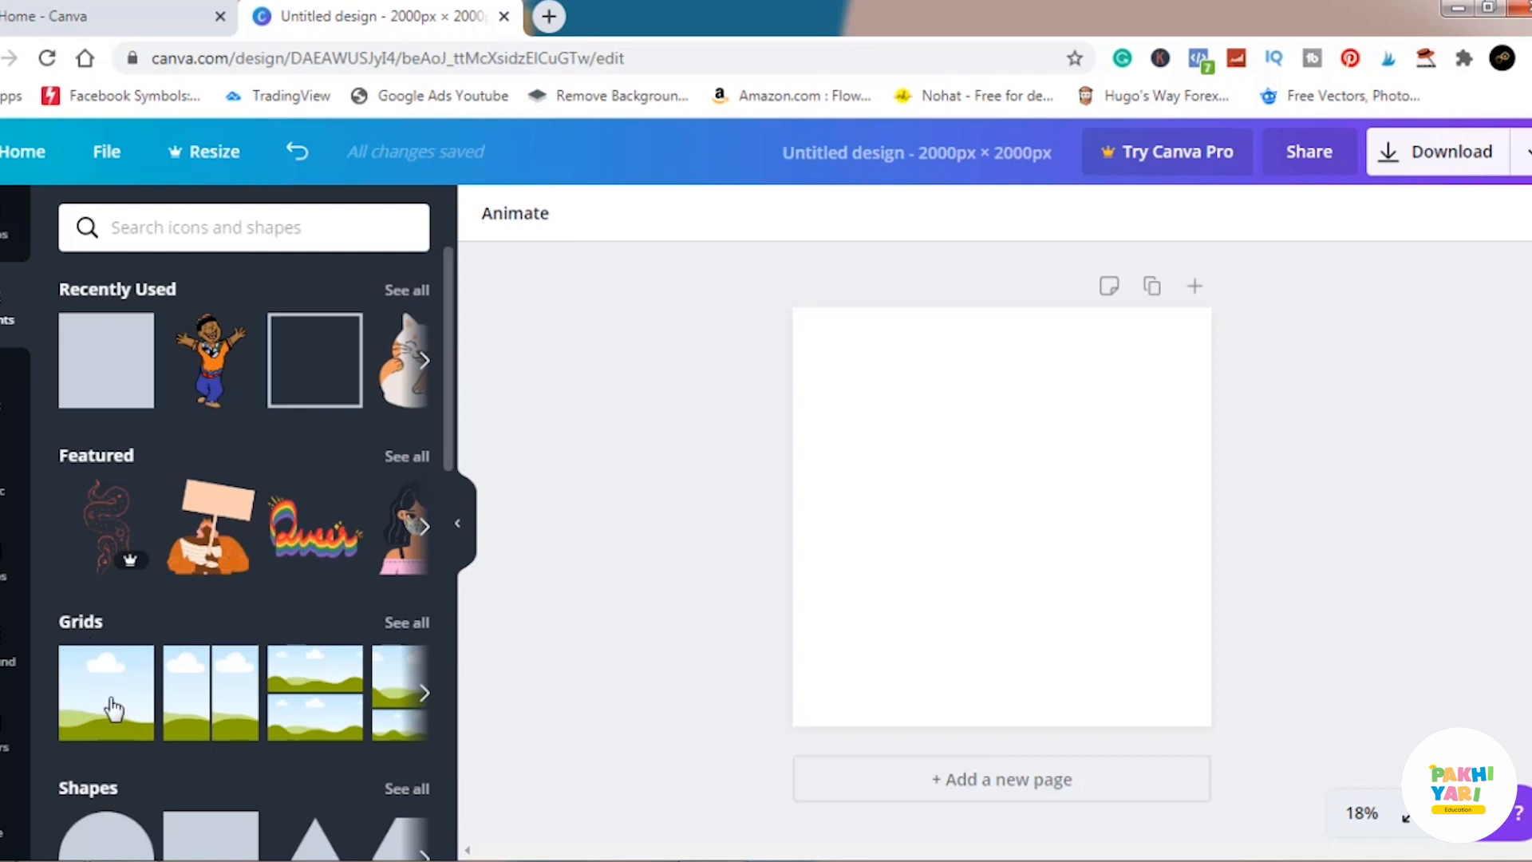
scroll(114, 706, "down", 6)
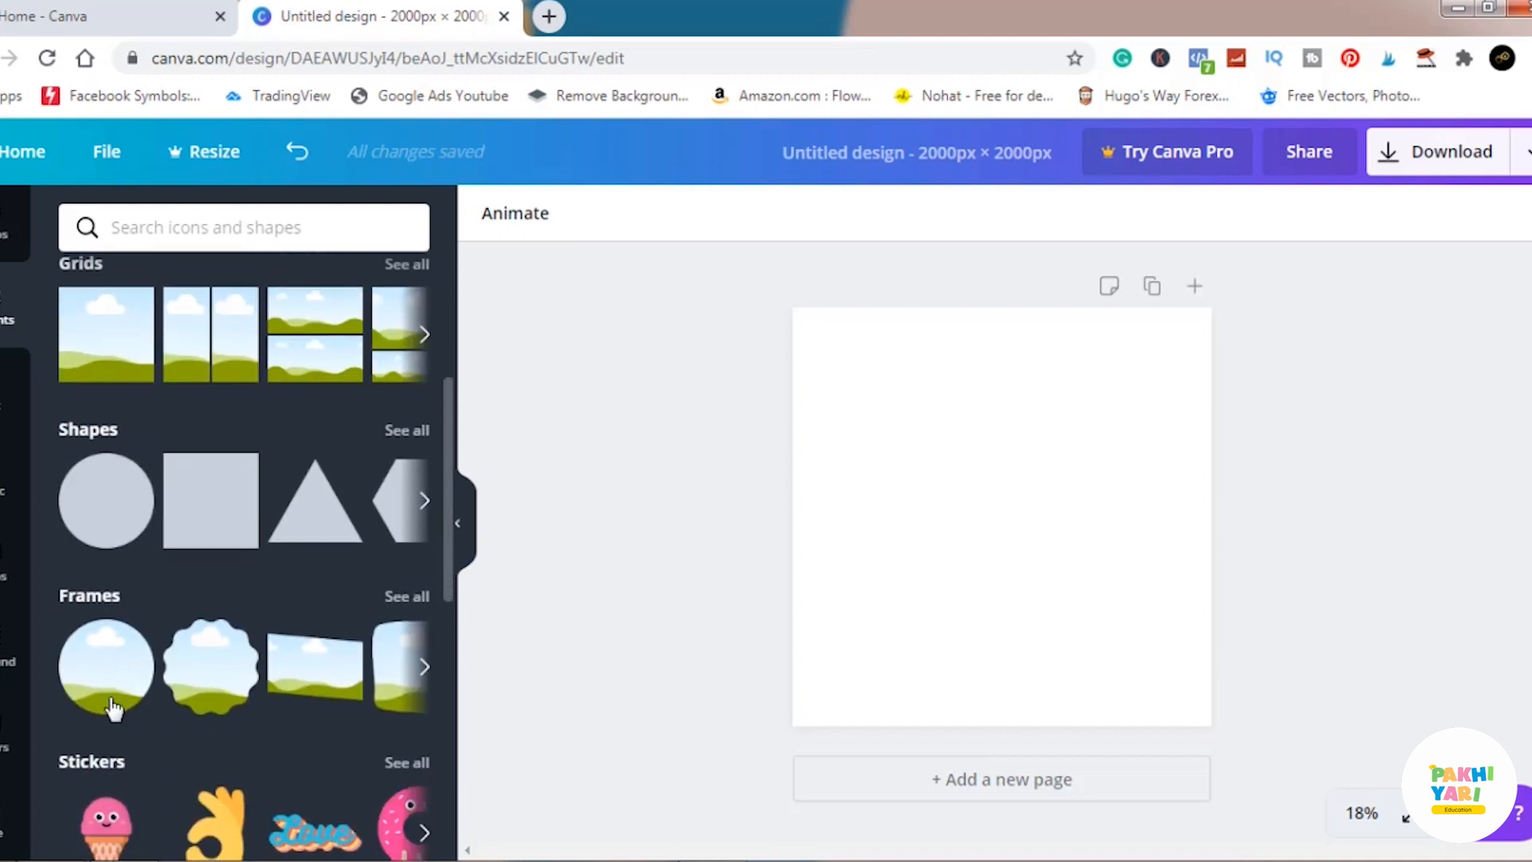
scroll(114, 706, "up", 3)
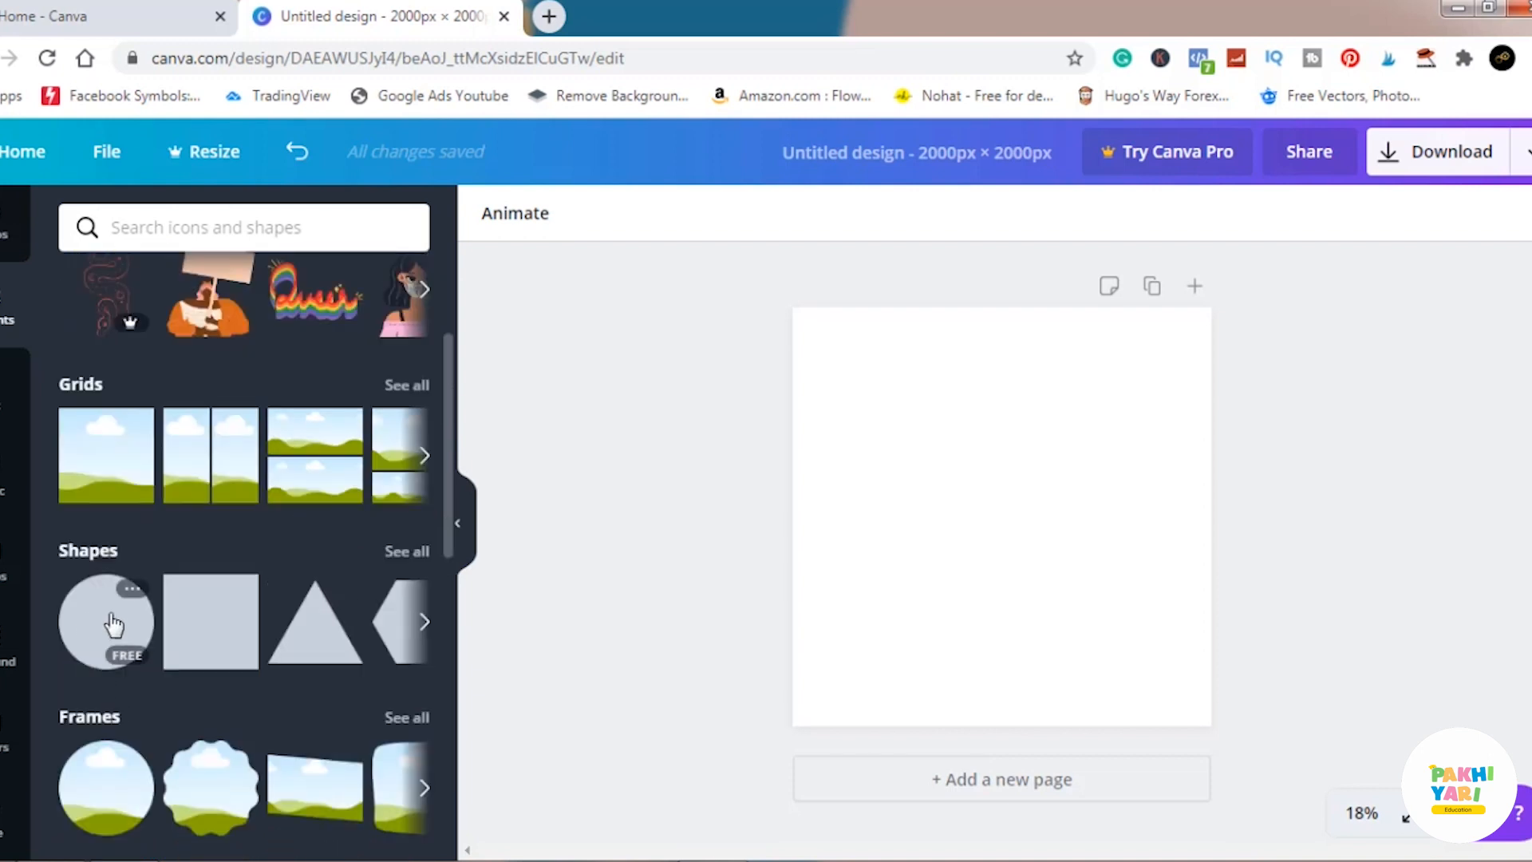
left_click(209, 630)
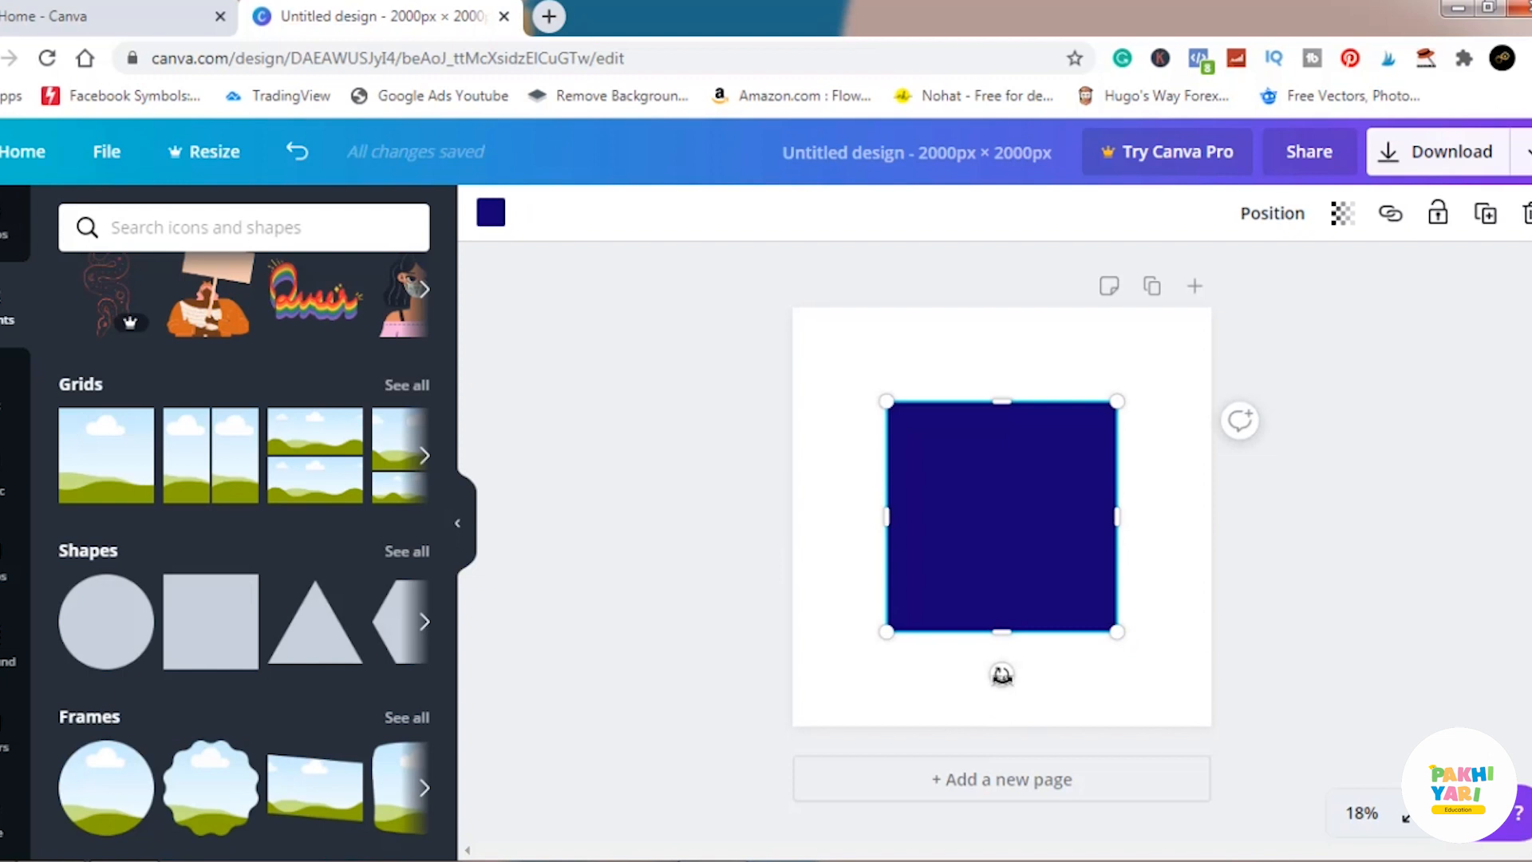
left_click_drag(1002, 674, 899, 642)
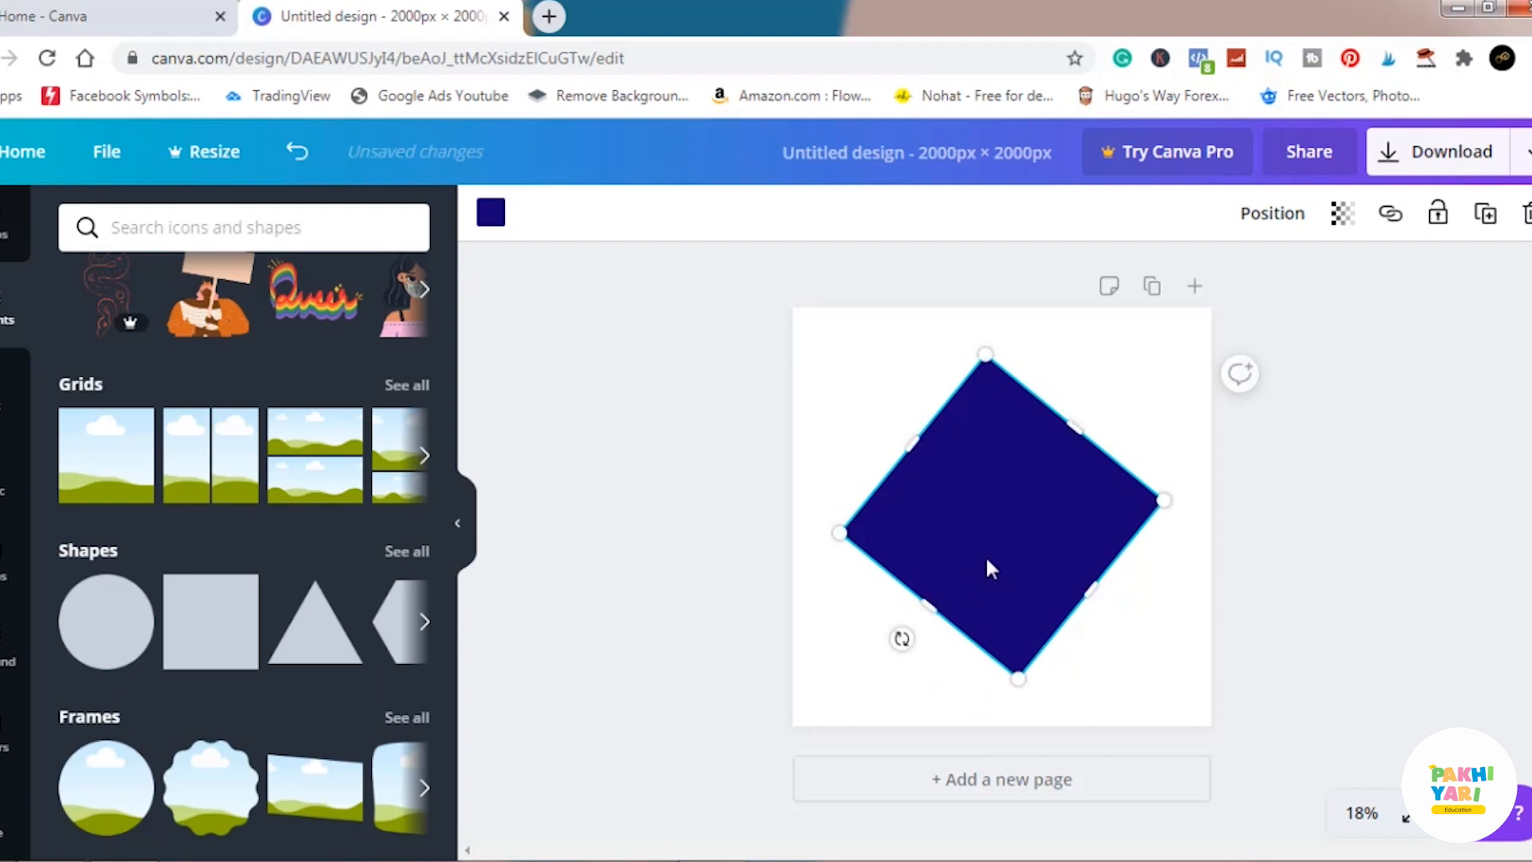
left_click_drag(992, 568, 1128, 437)
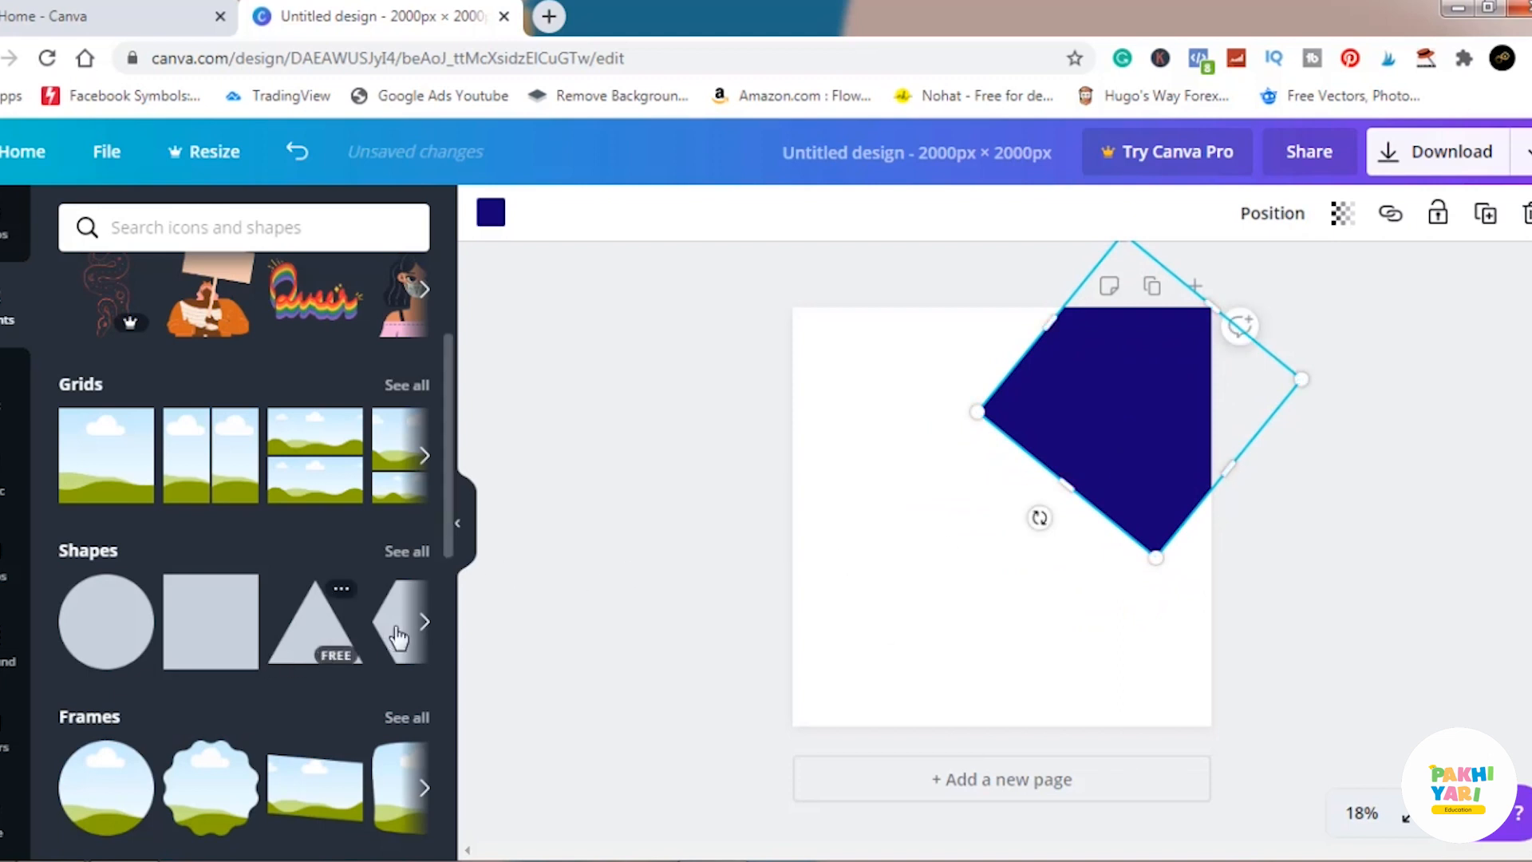
Add a triangle shape to the lower-left area of the page, clear of the tilted square, and color it pink.
left_click(341, 636)
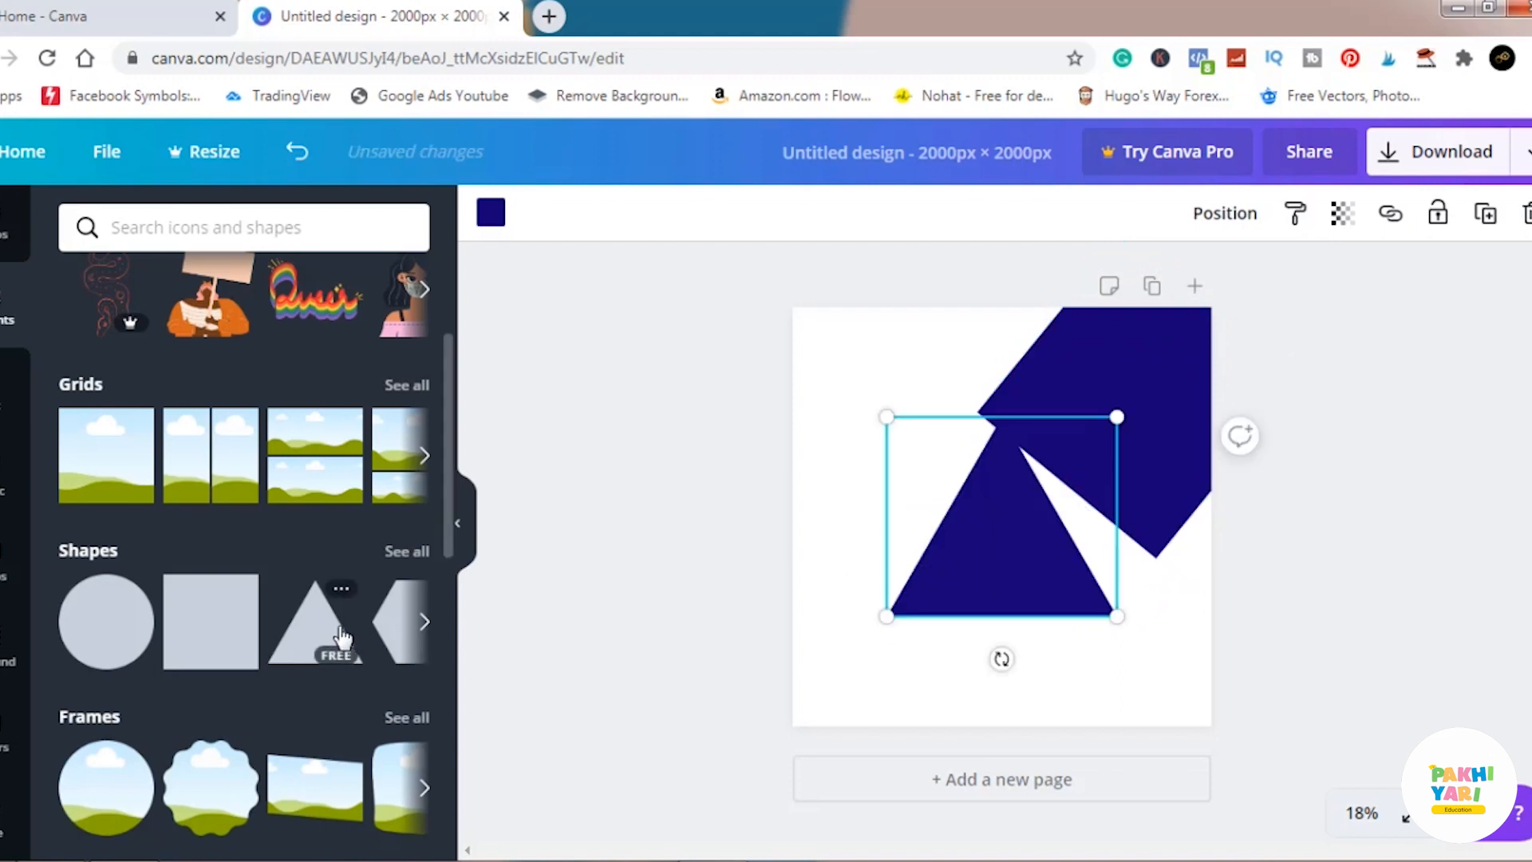
left_click_drag(990, 581, 970, 572)
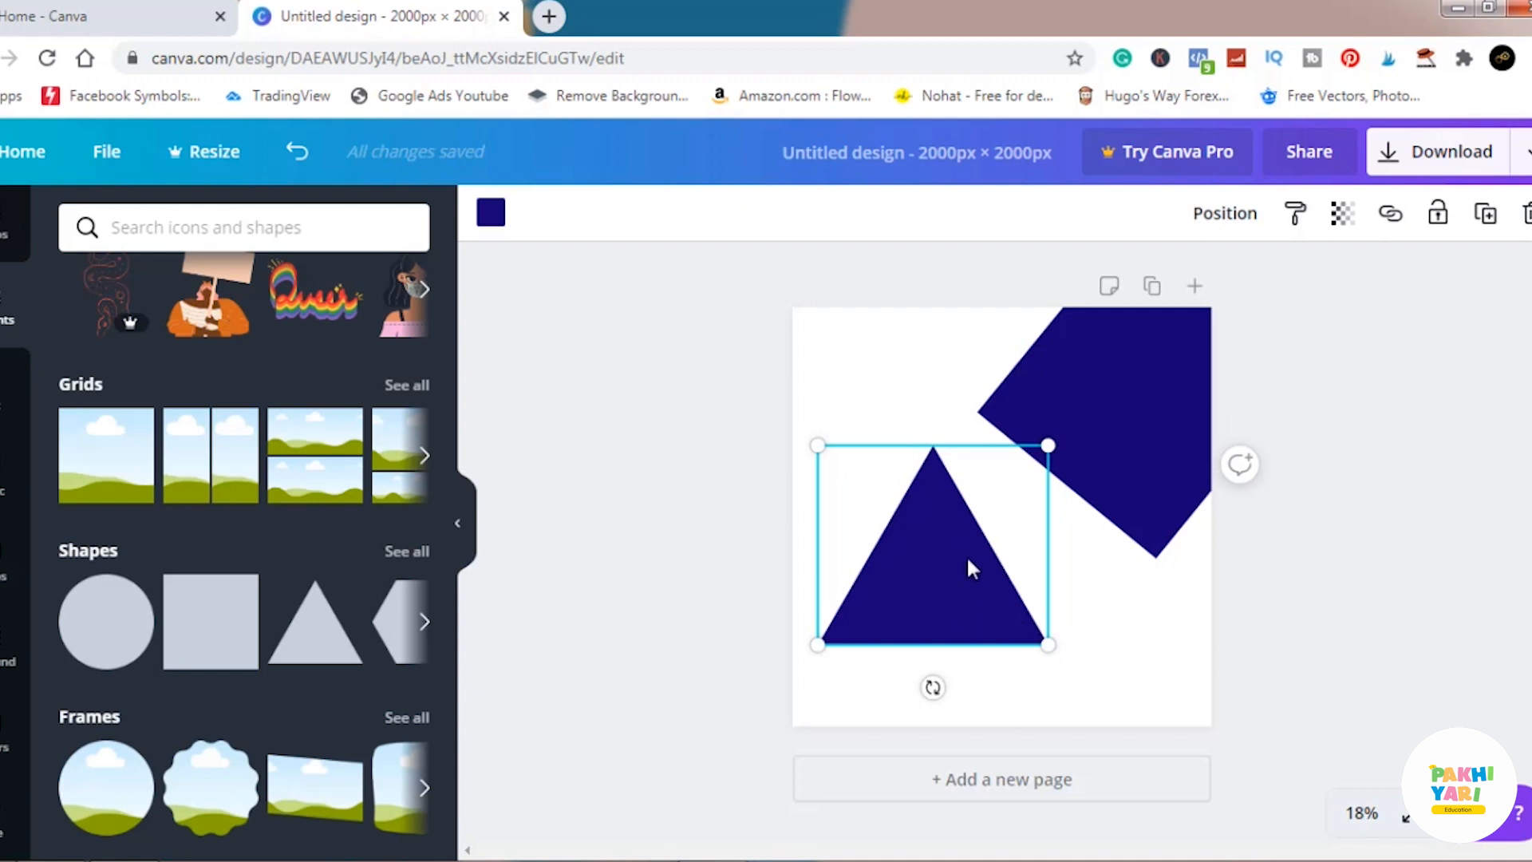
left_click(491, 214)
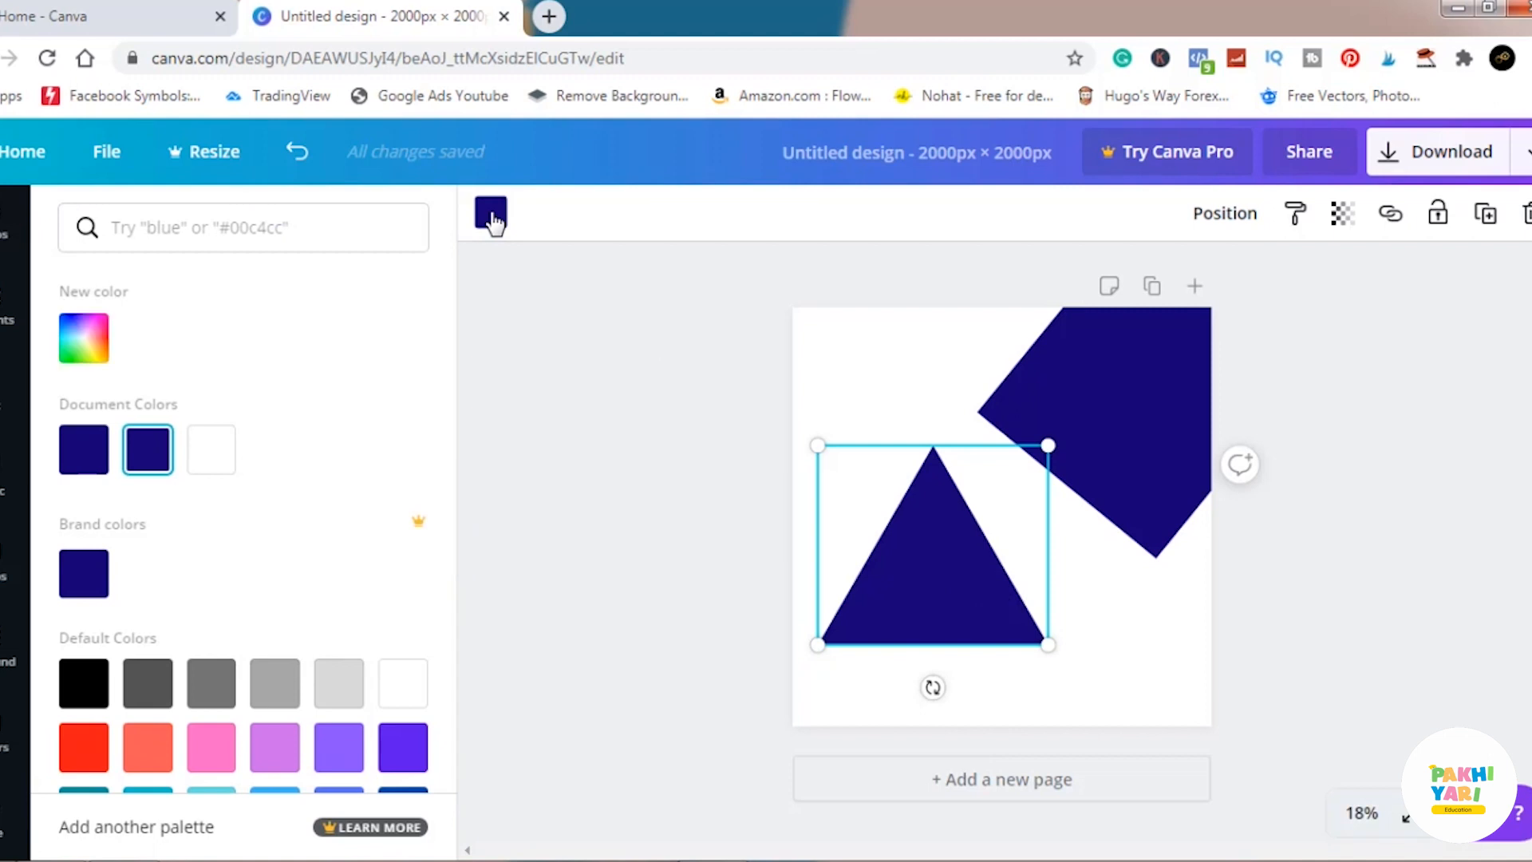
left_click(211, 754)
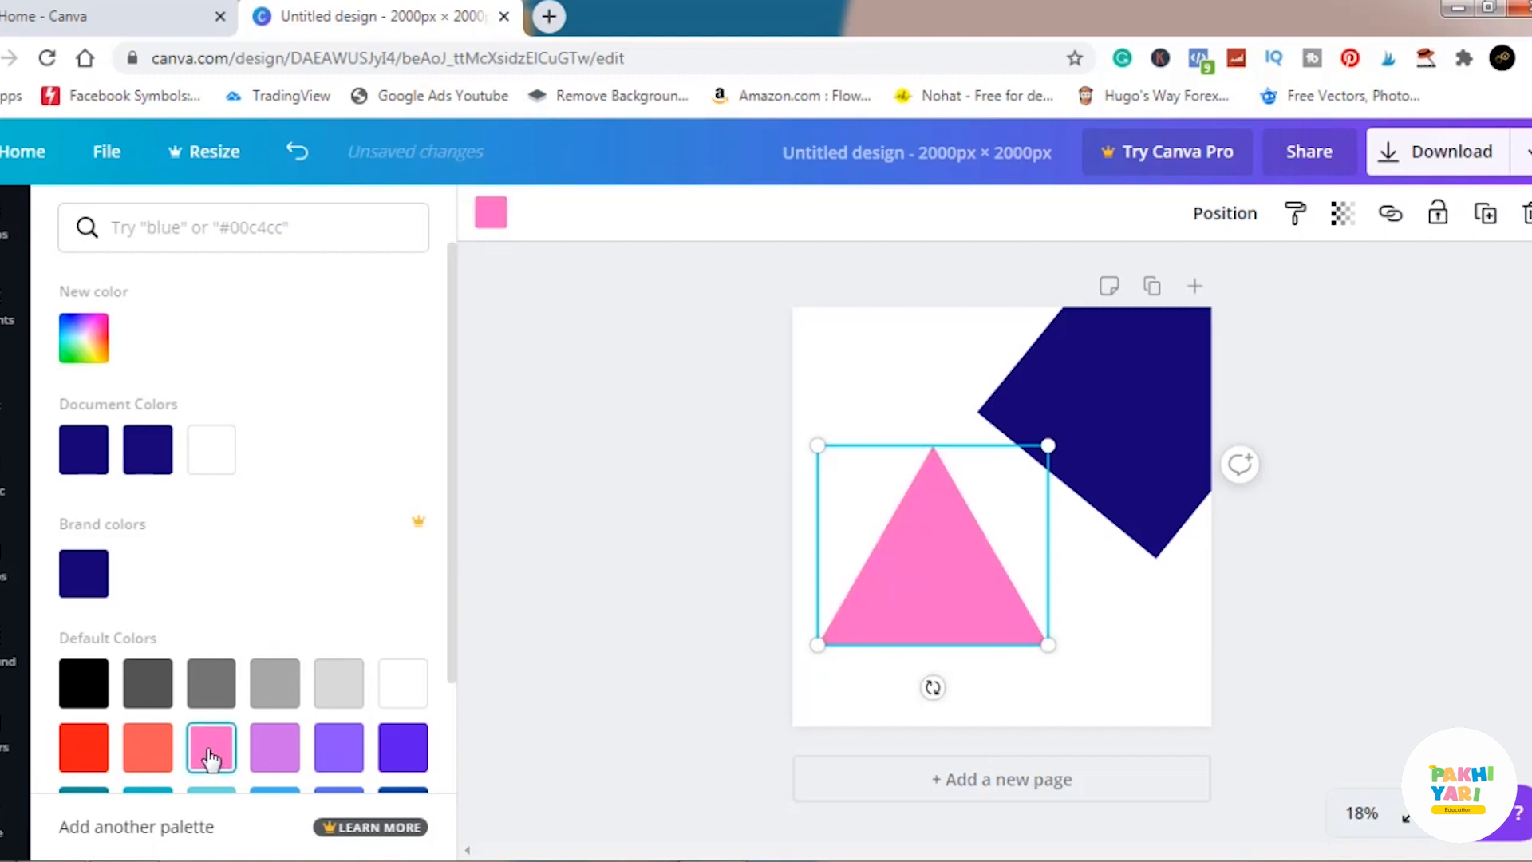
left_click(558, 545)
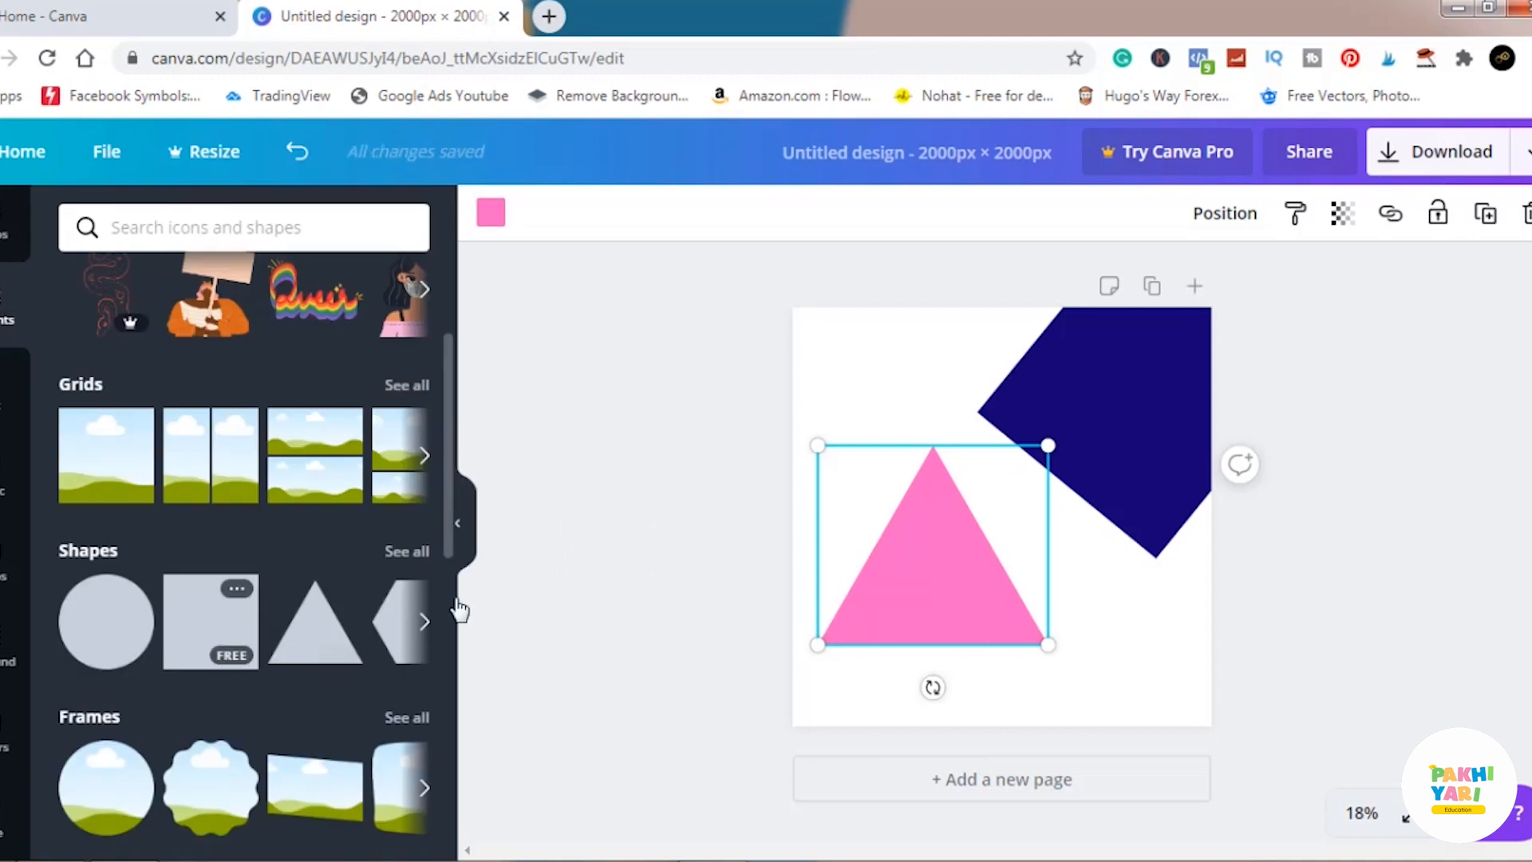
left_click(491, 212)
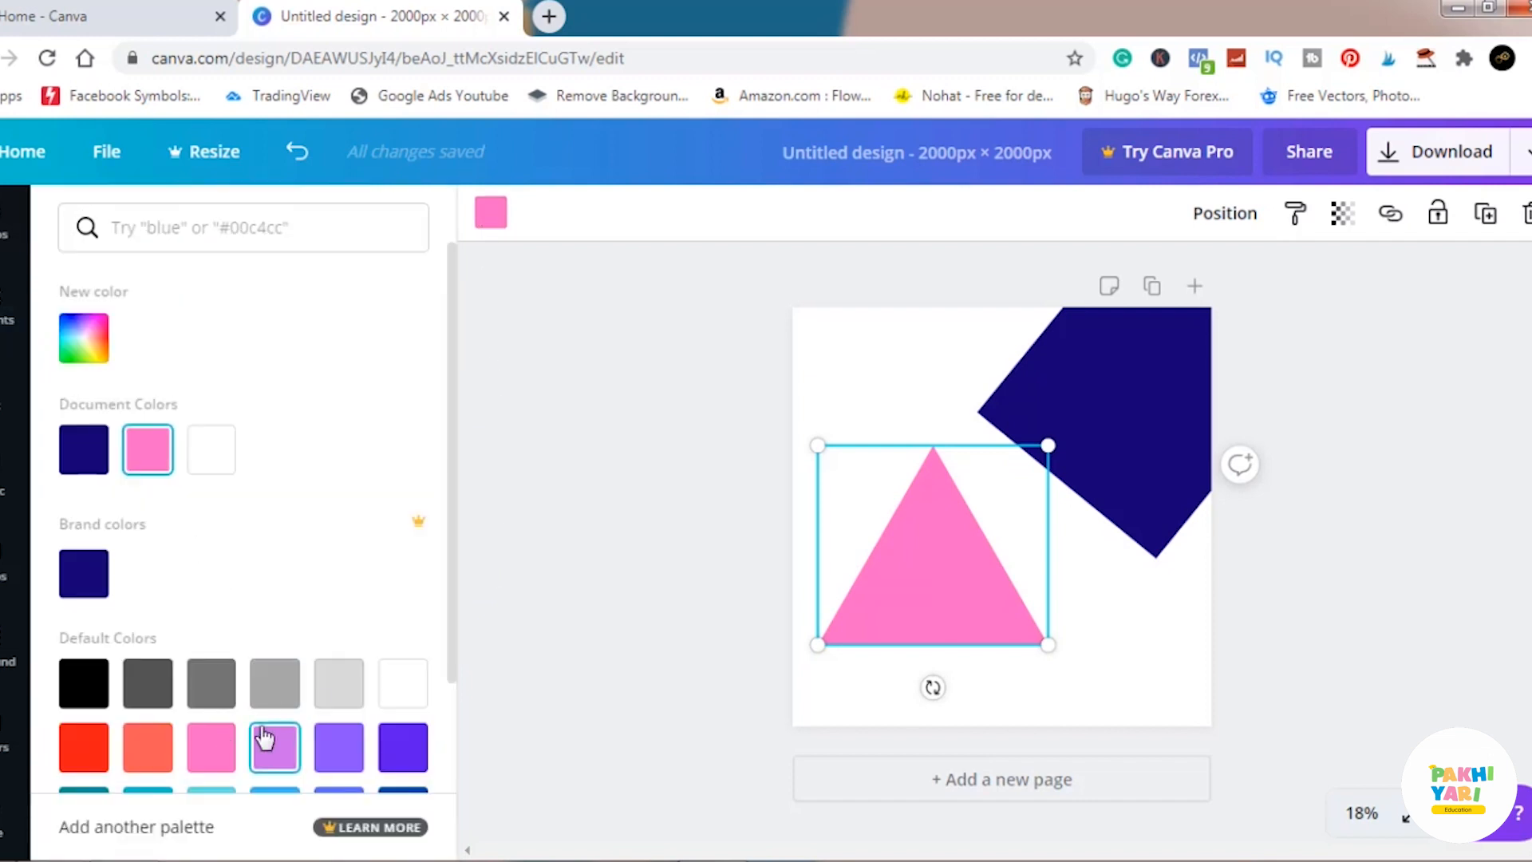
left_click(608, 525)
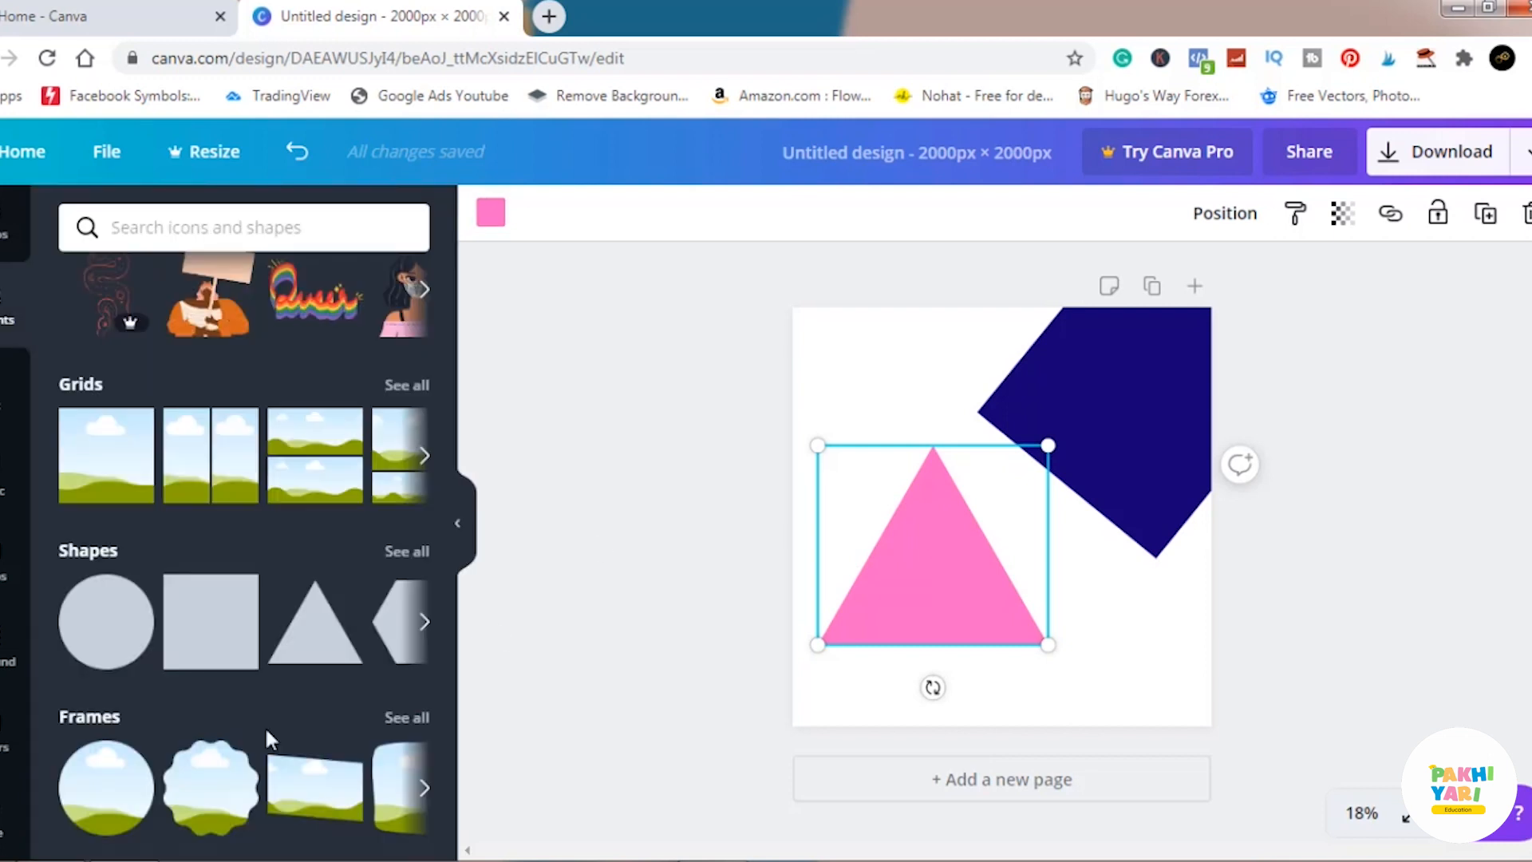
Move the pink triangle to overlap the navy square, switching its layer order to the back and again to the front.
left_click_drag(896, 595, 1002, 551)
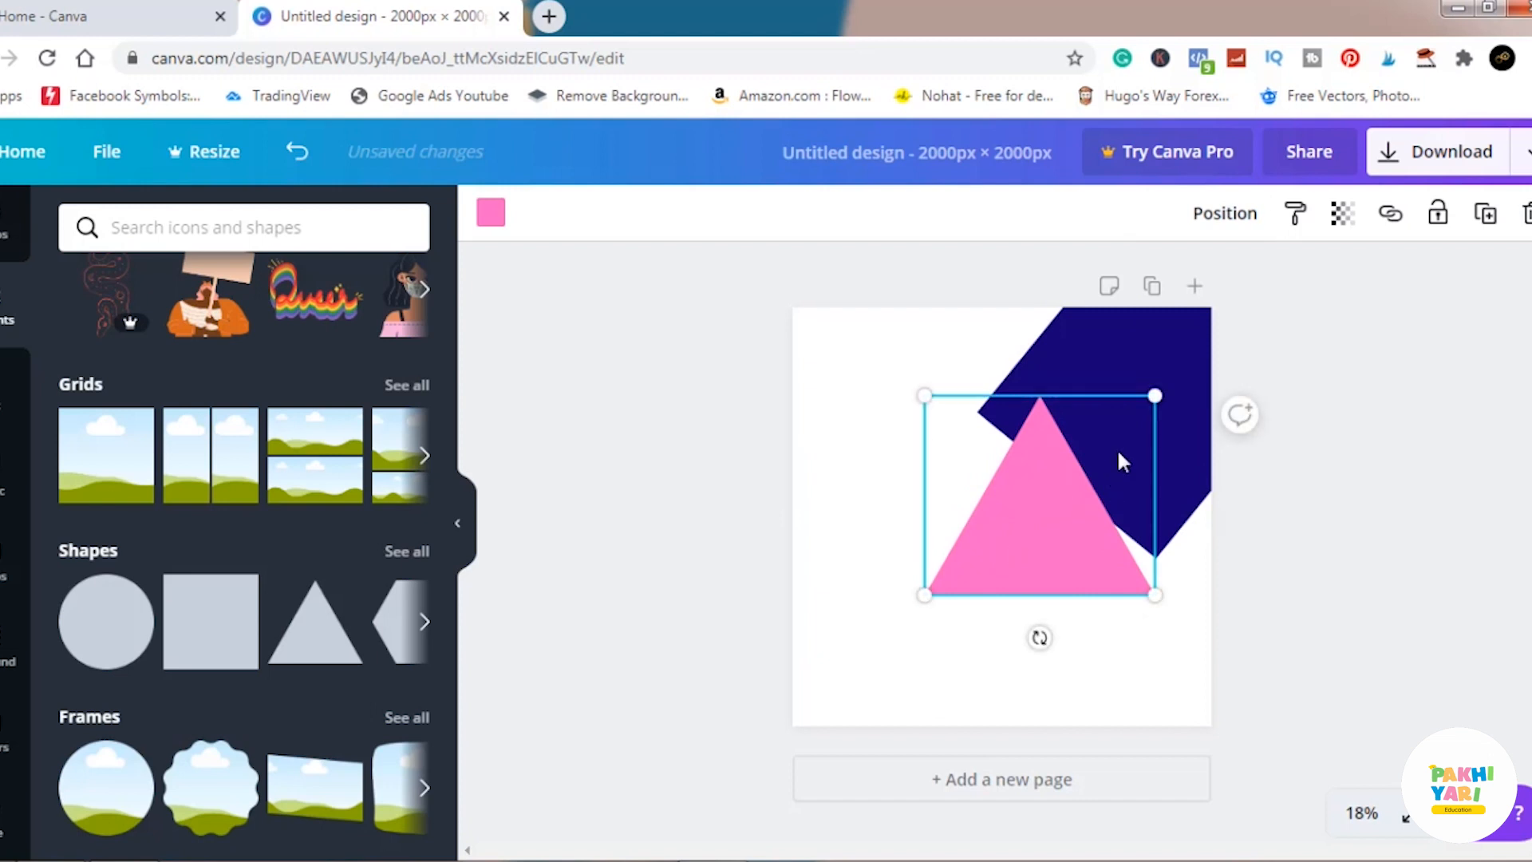
right_click(1035, 507)
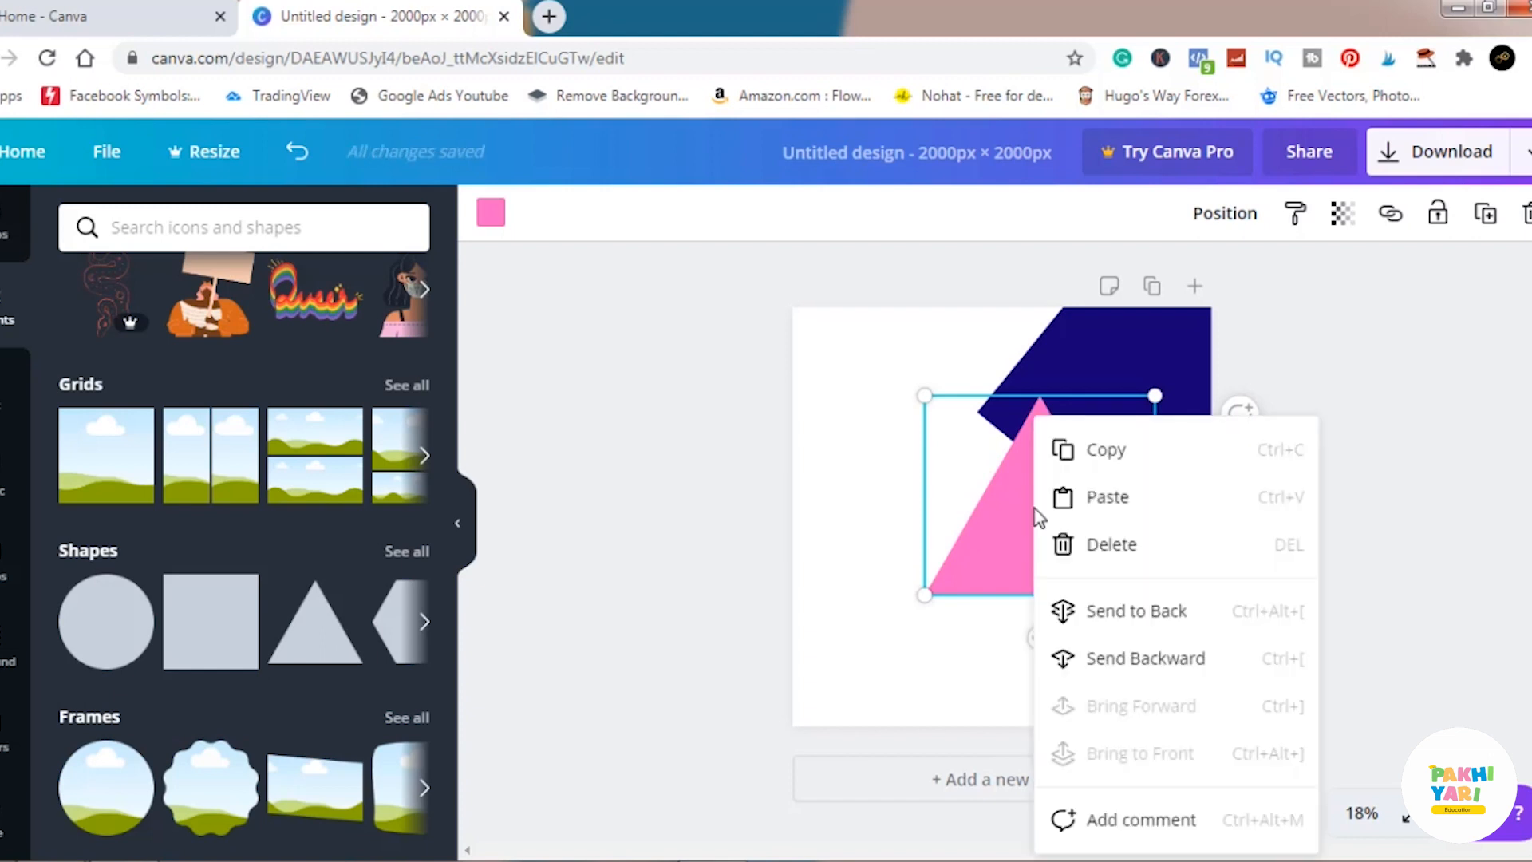
left_click(1095, 612)
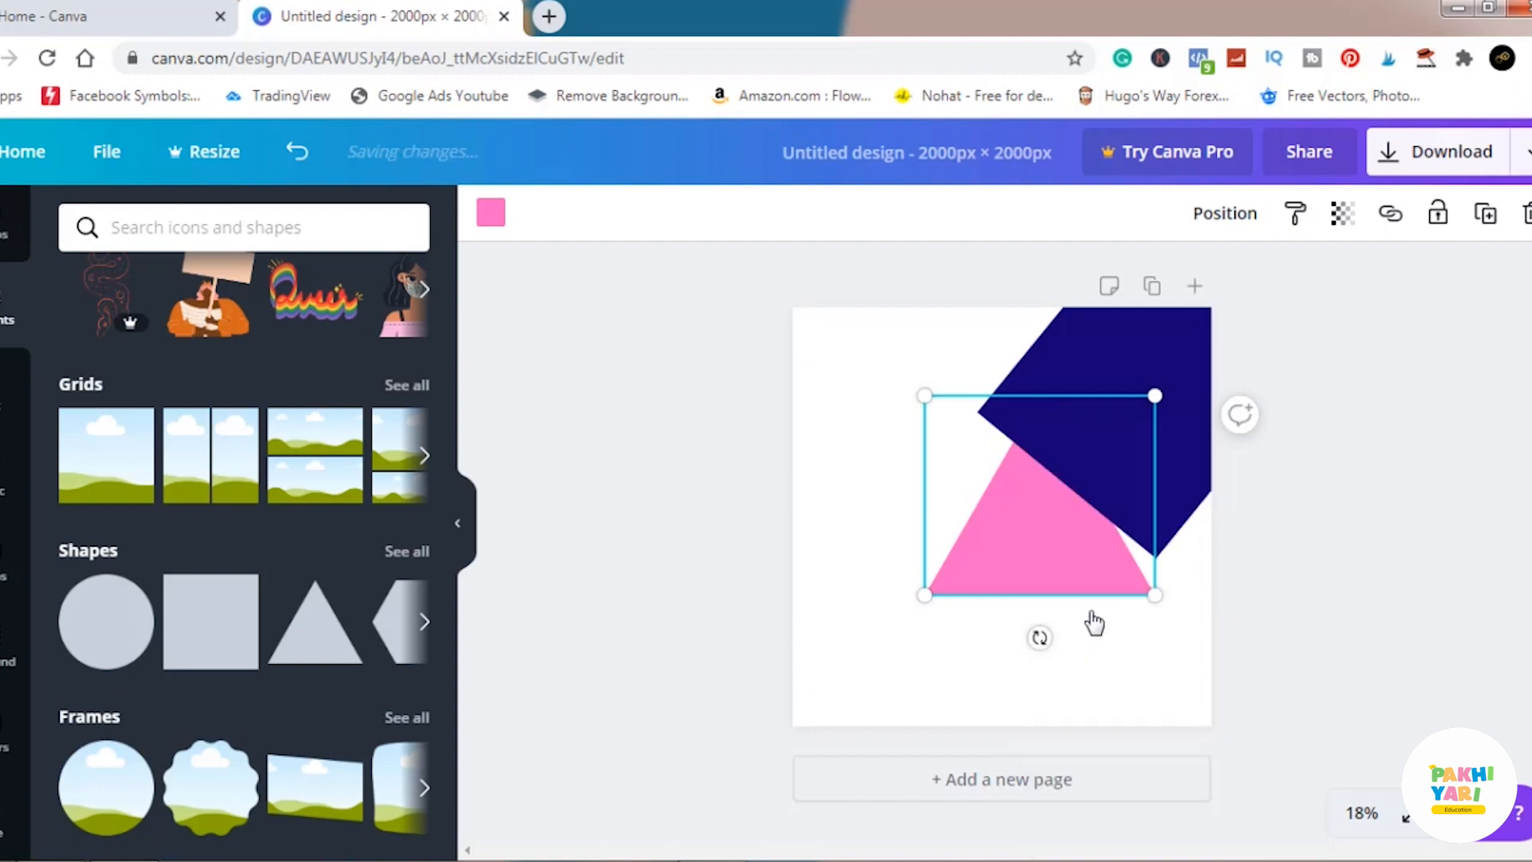
right_click(1065, 538)
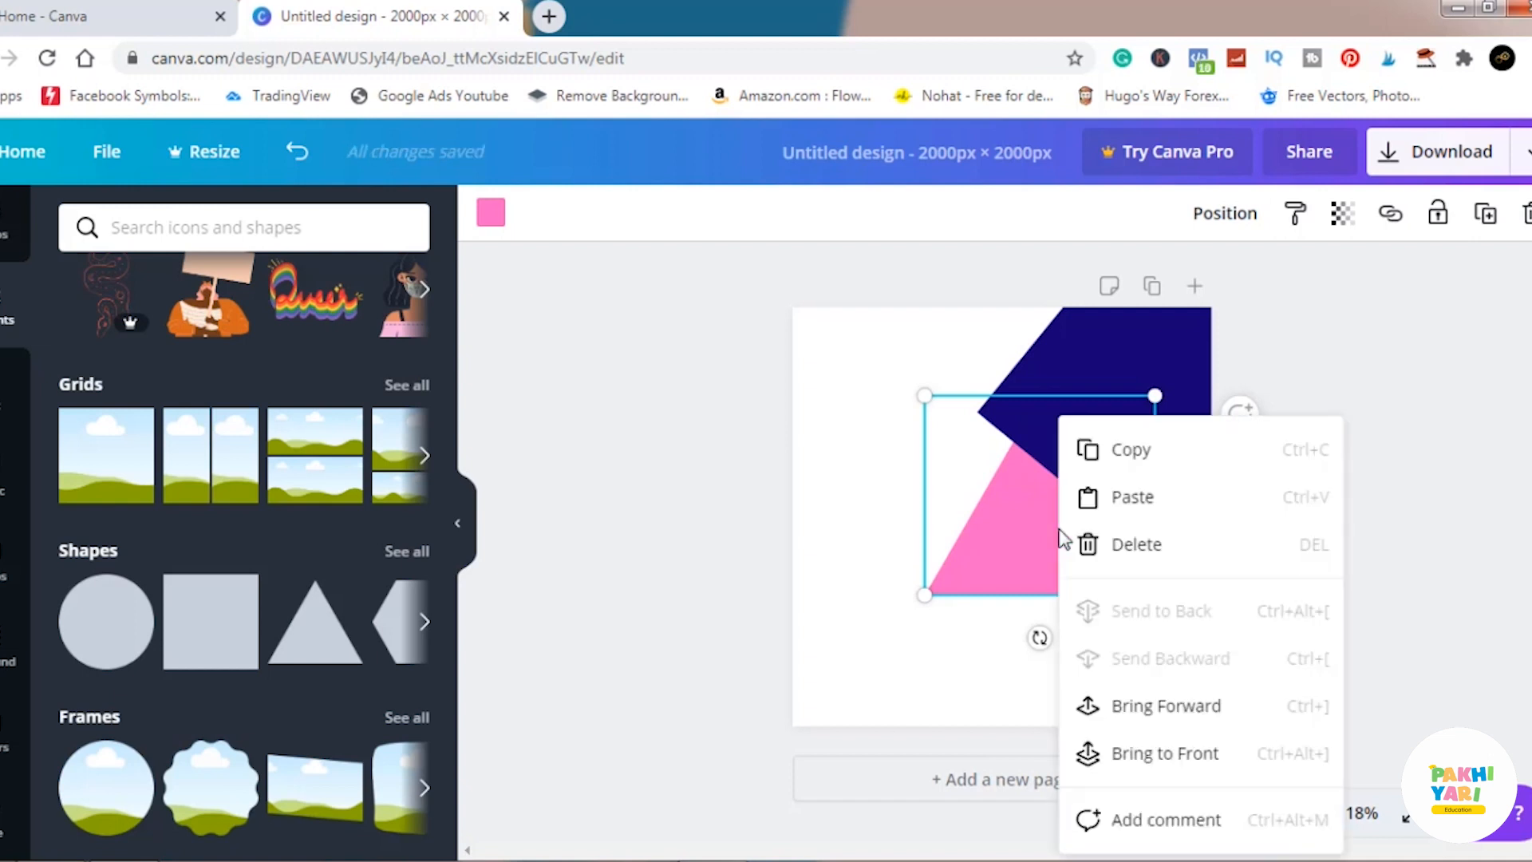
left_click(1139, 756)
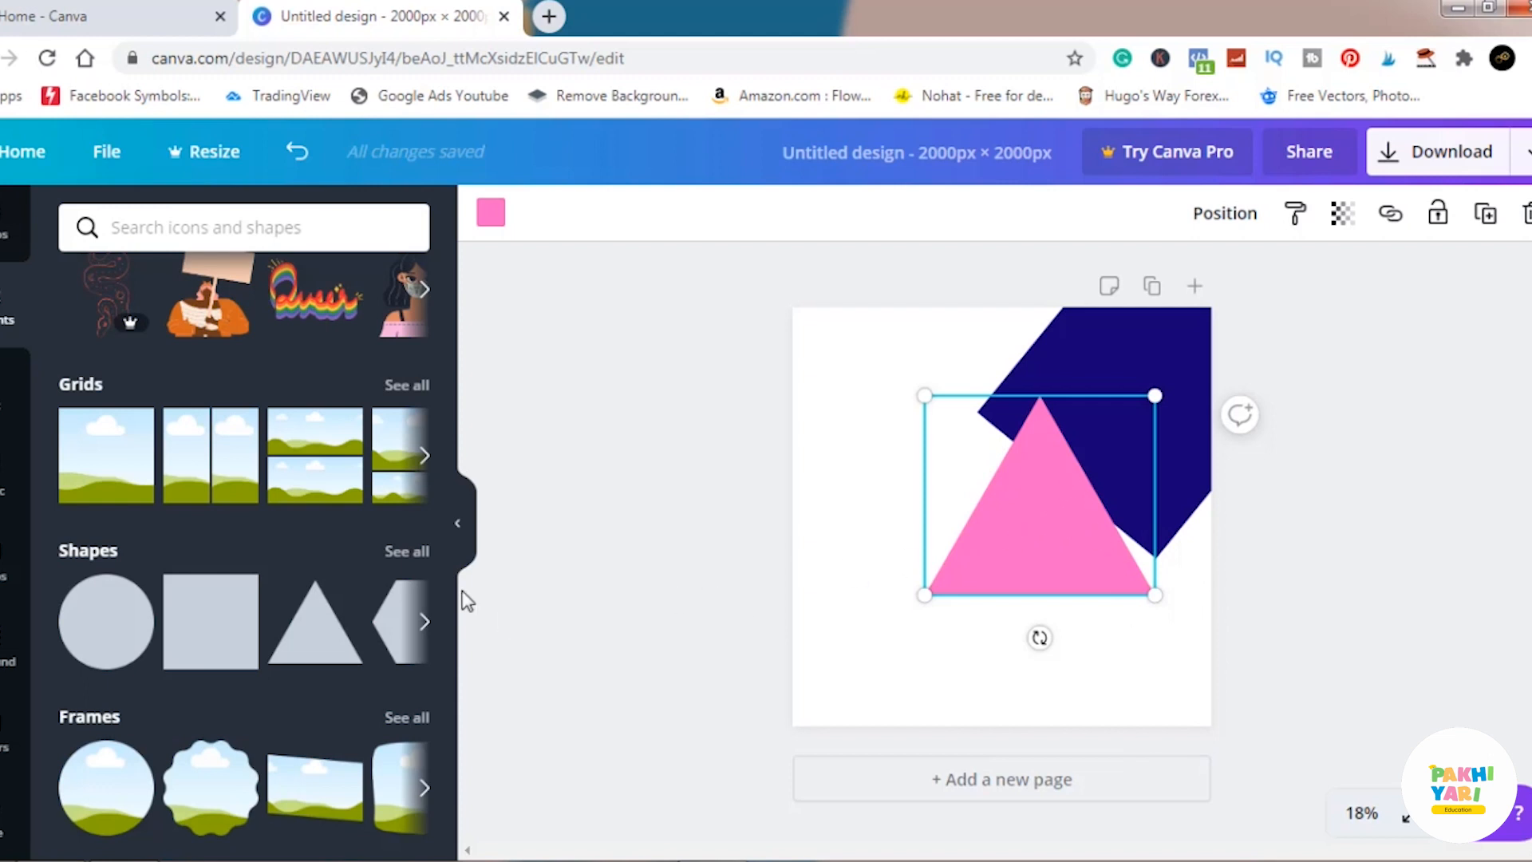
Add a rounded square outline from the full Shapes collection and move it to the page's upper-left area.
left_click(406, 555)
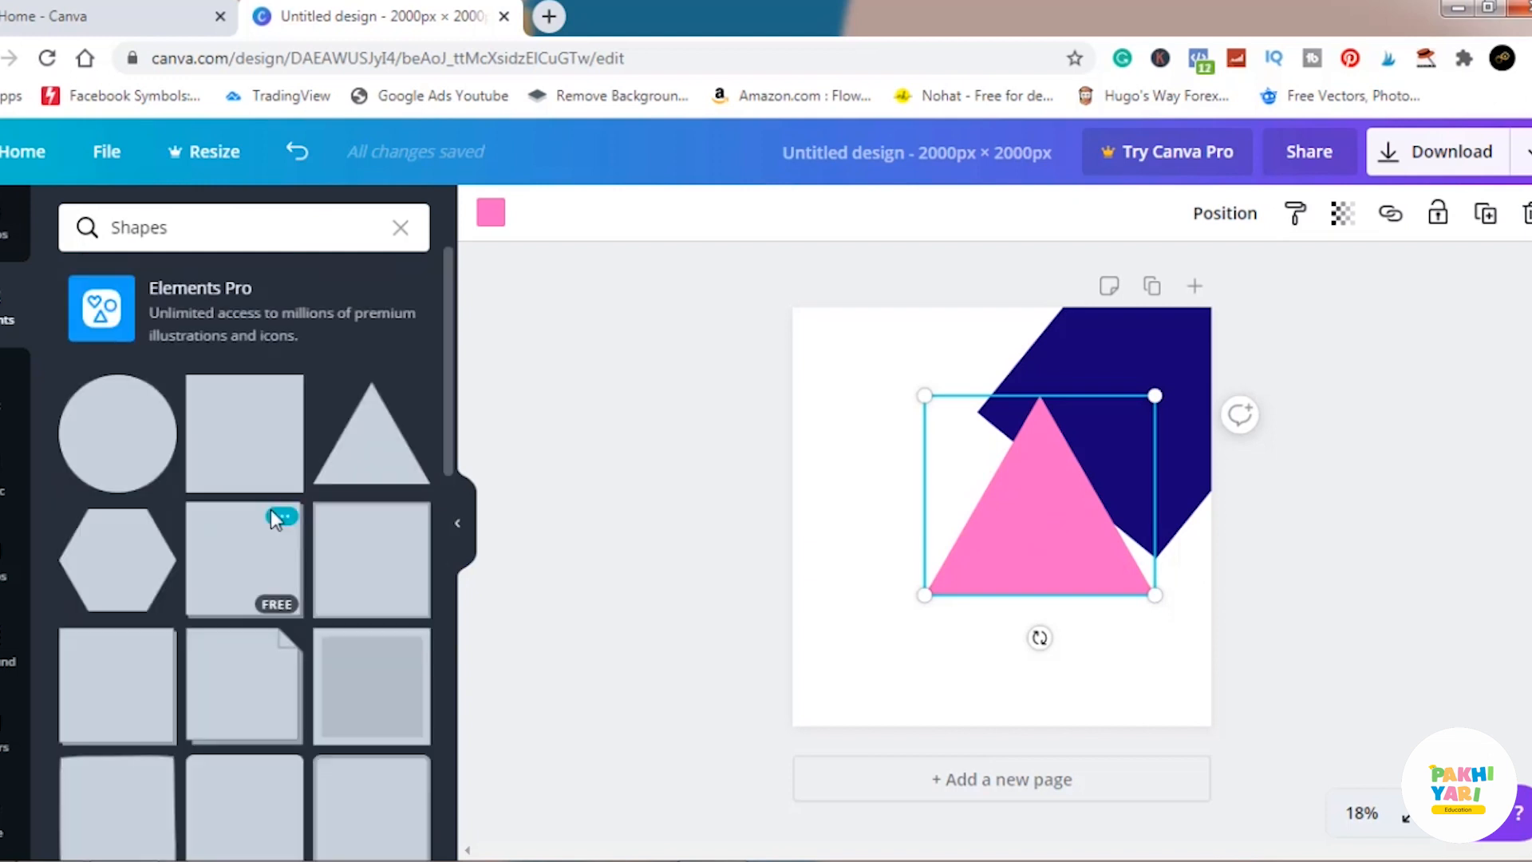
scroll(274, 519, "down", 5)
scroll(272, 515, "down", 5)
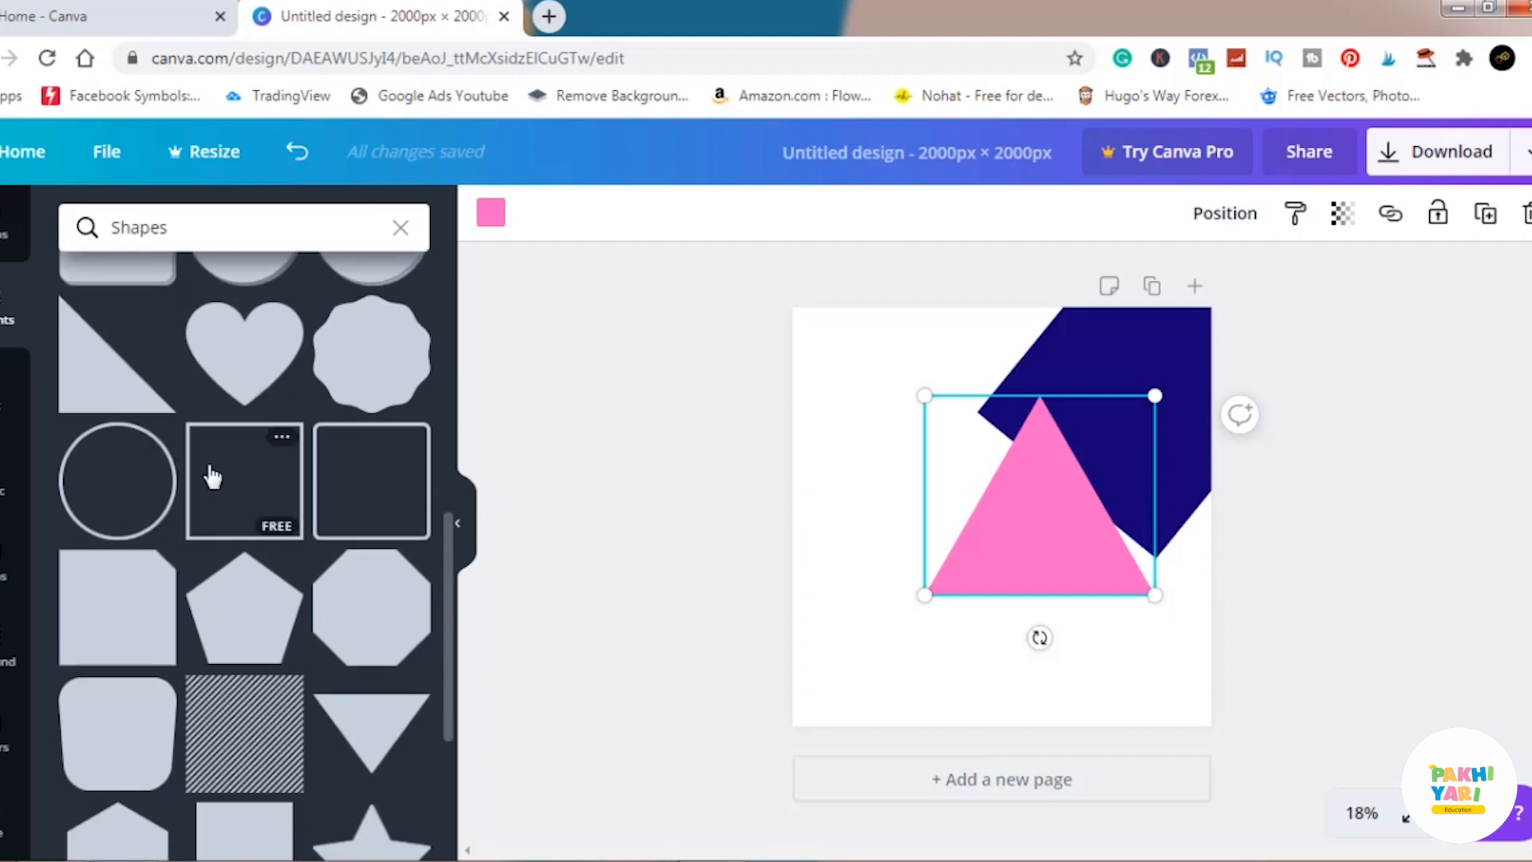
left_click(388, 476)
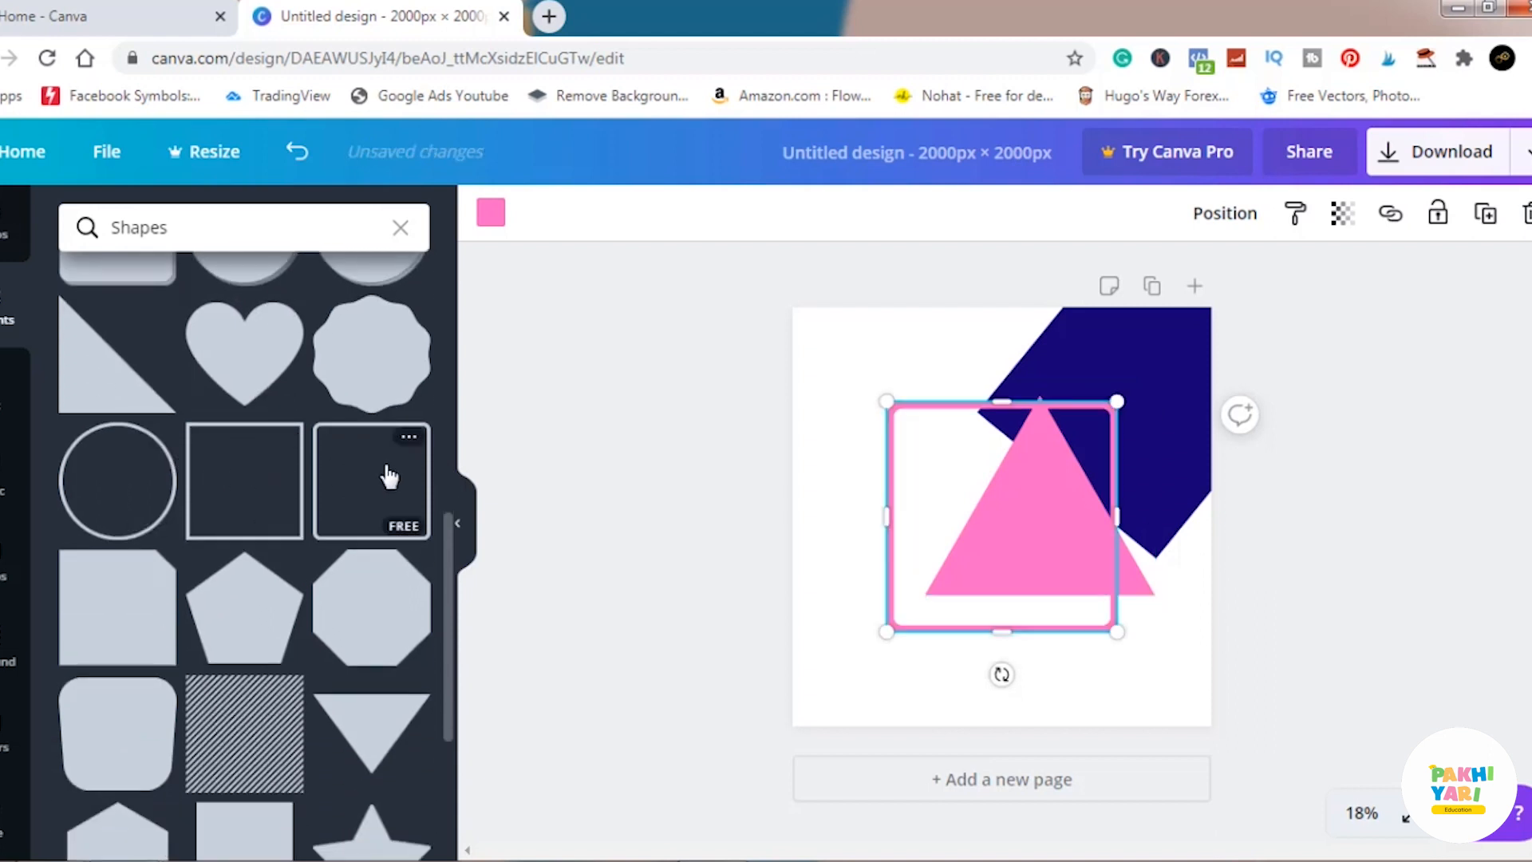
left_click_drag(1003, 486, 993, 435)
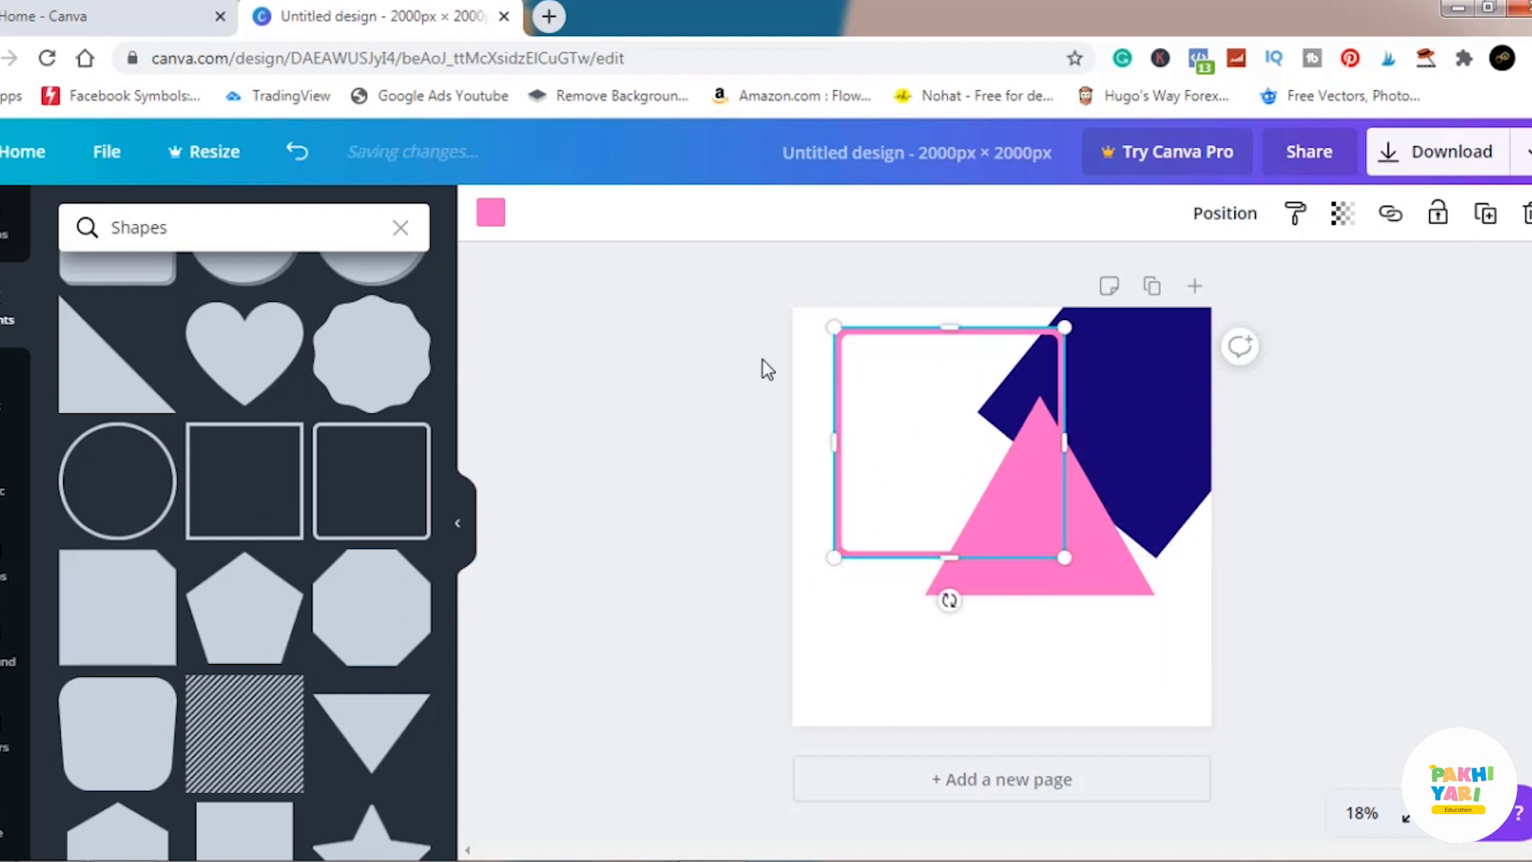
Color the rounded square outline red after trying two purple shades, and move it to frame the pink triangle.
left_click(491, 215)
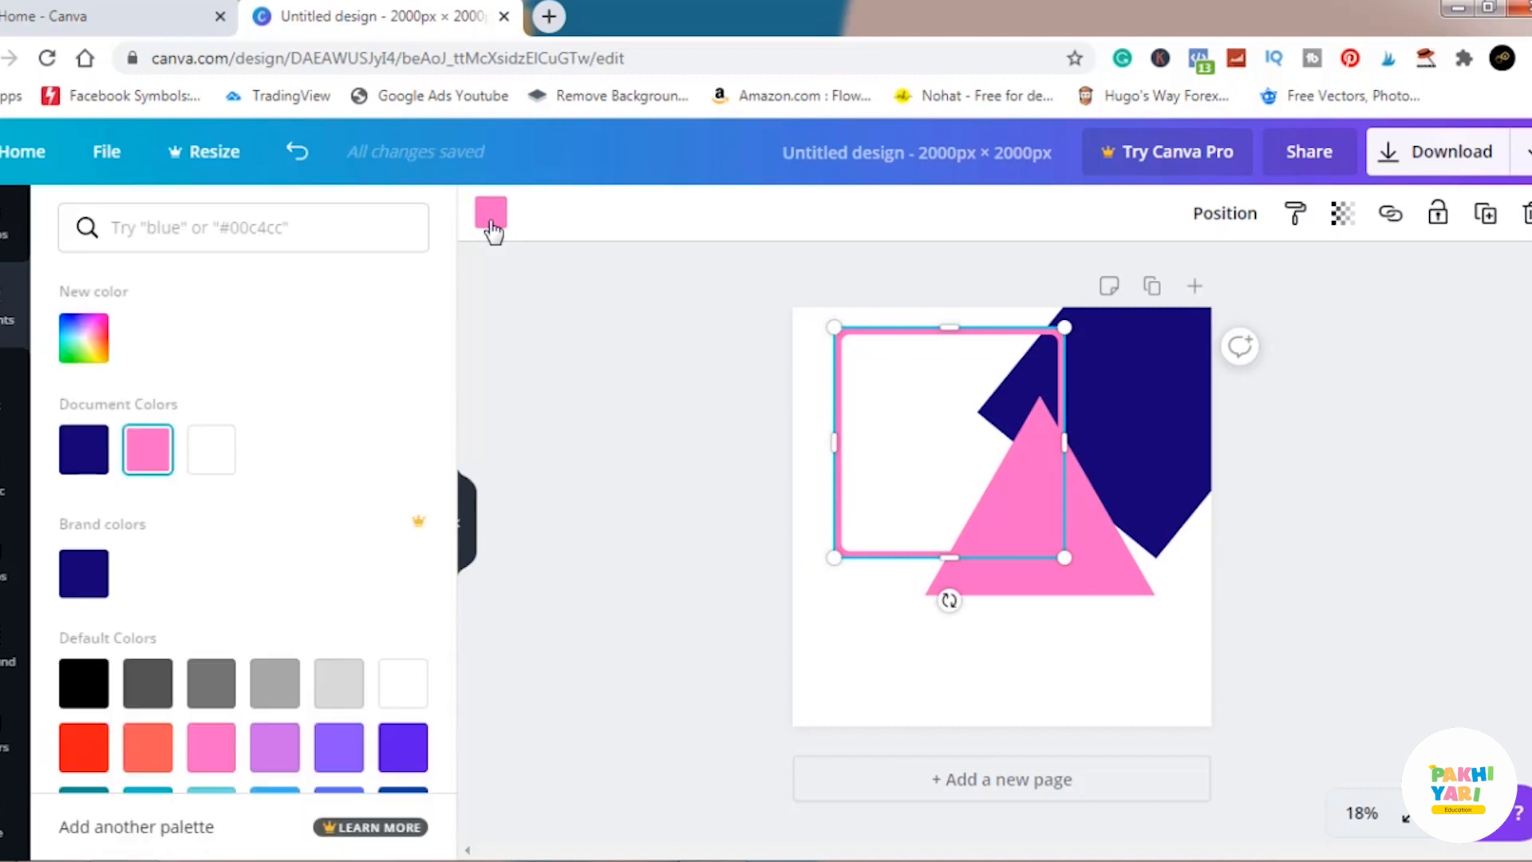
left_click(338, 758)
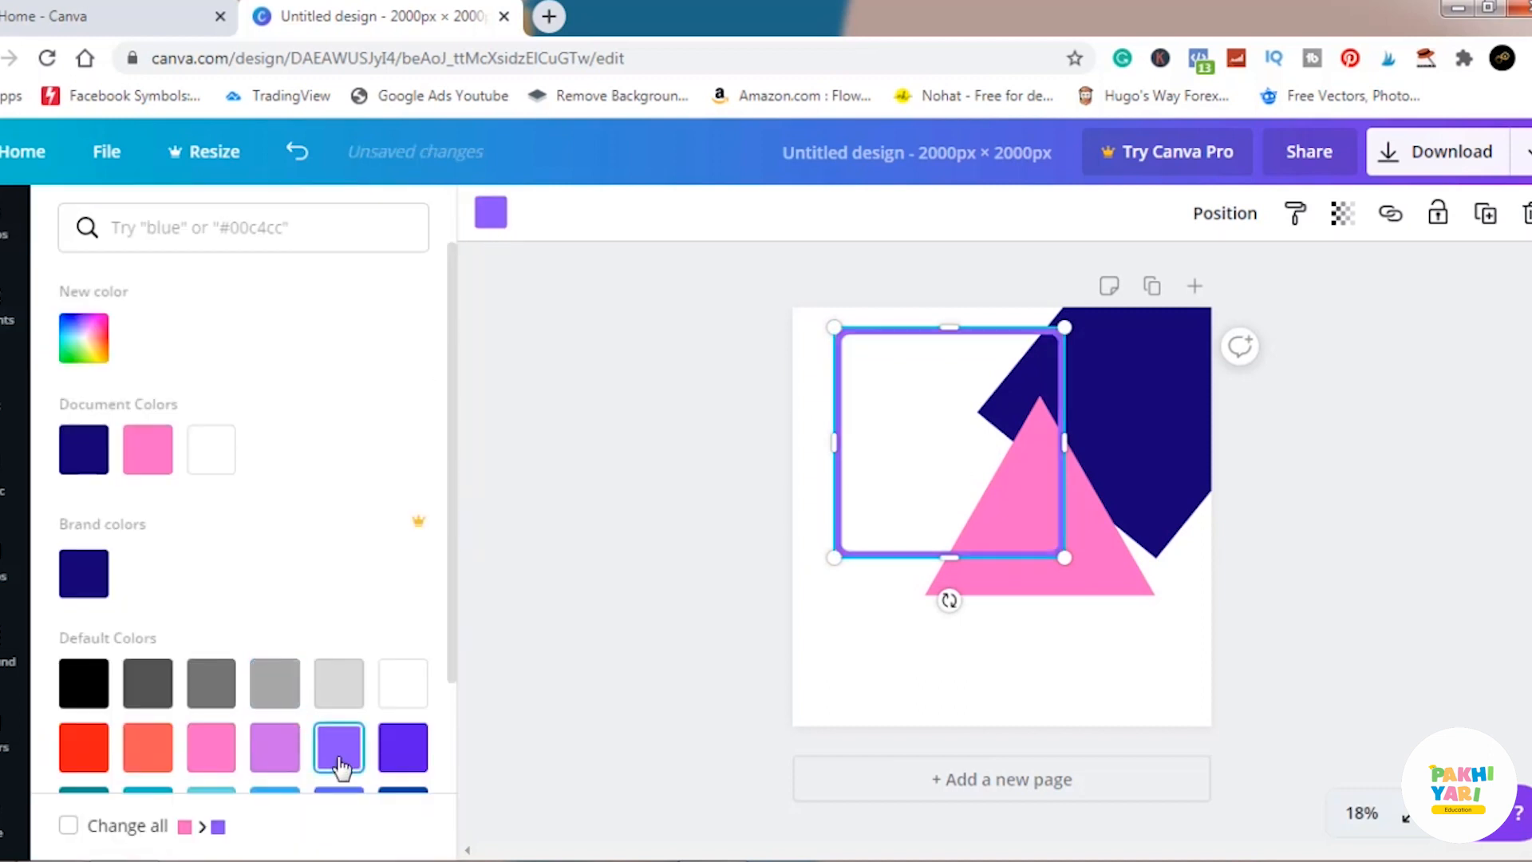
left_click(405, 754)
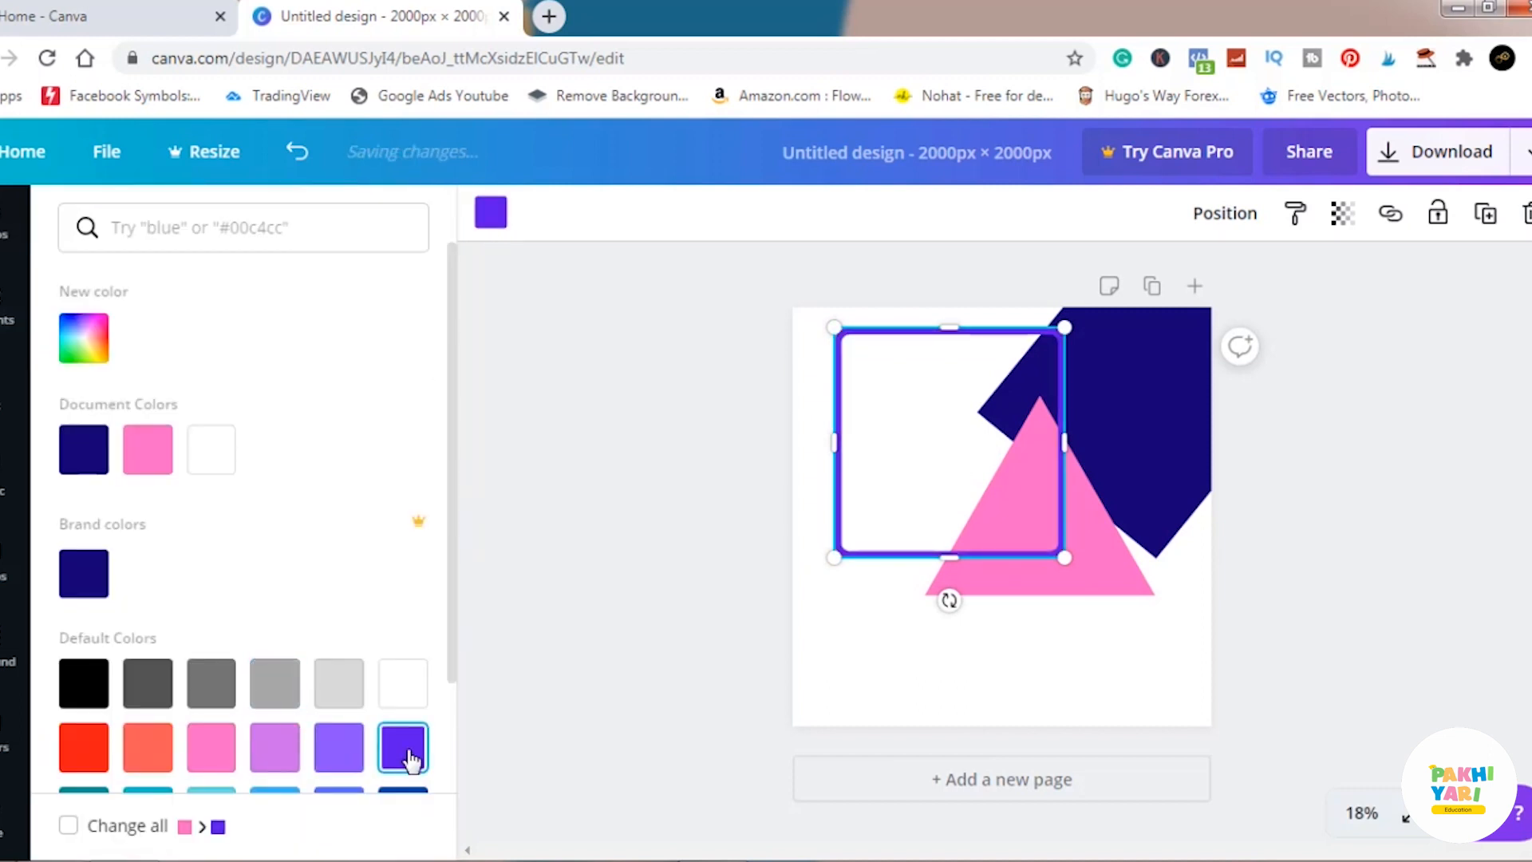
left_click(92, 758)
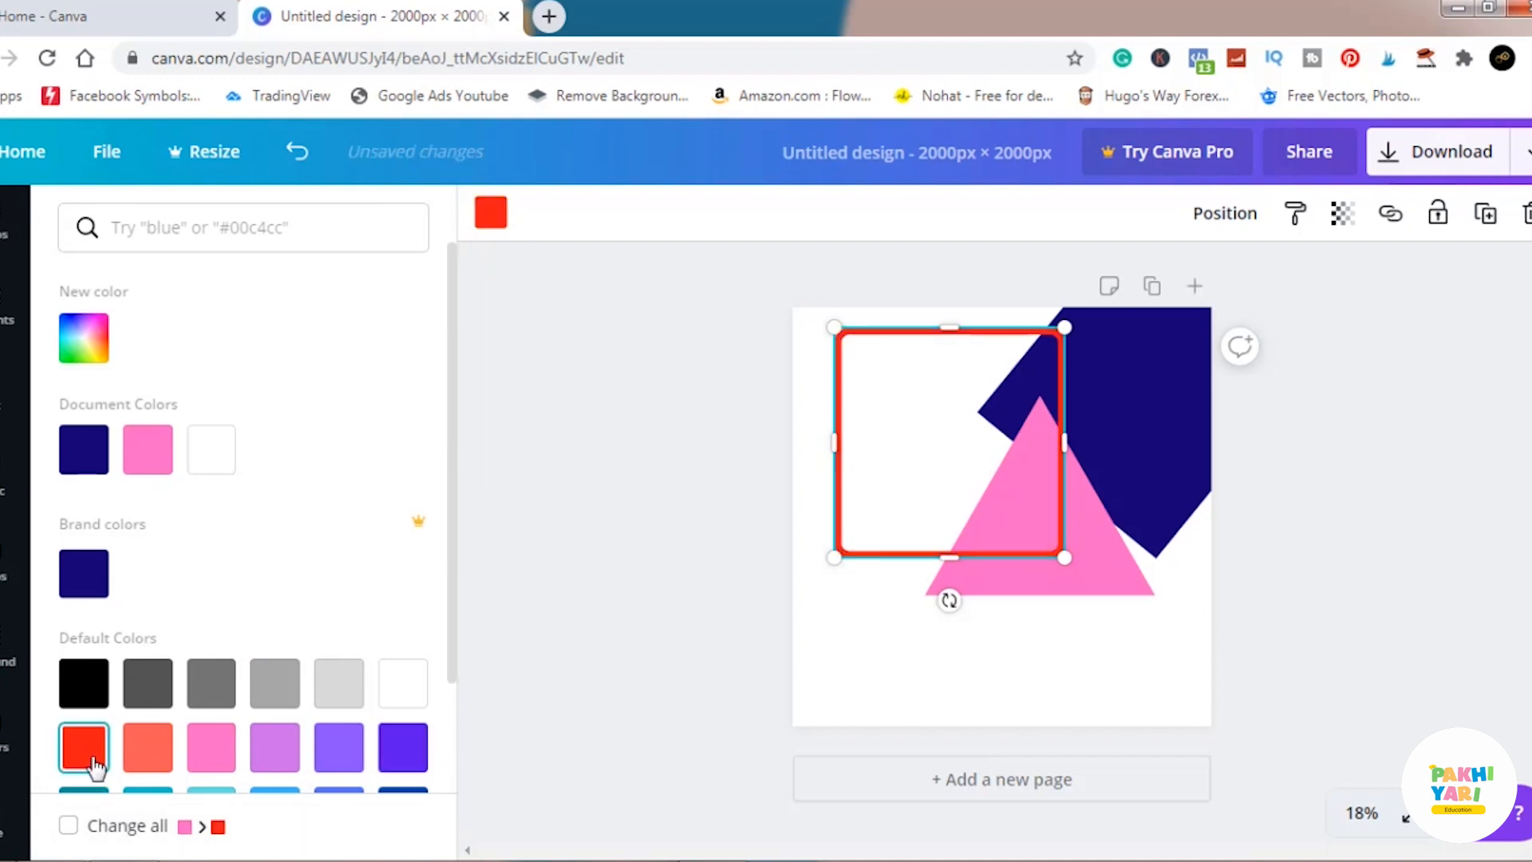
left_click(630, 513)
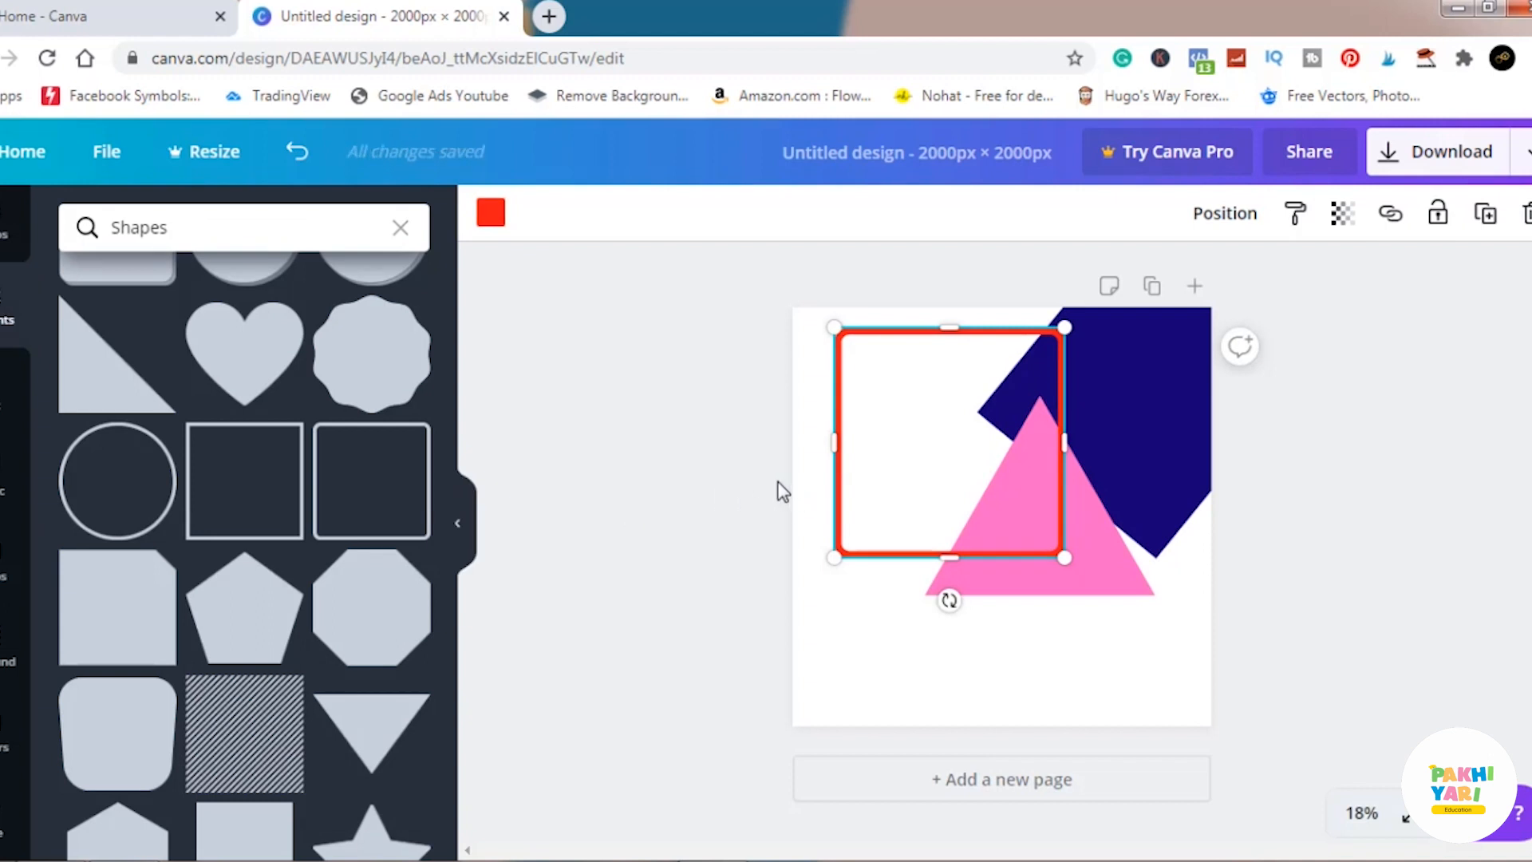
left_click(708, 512)
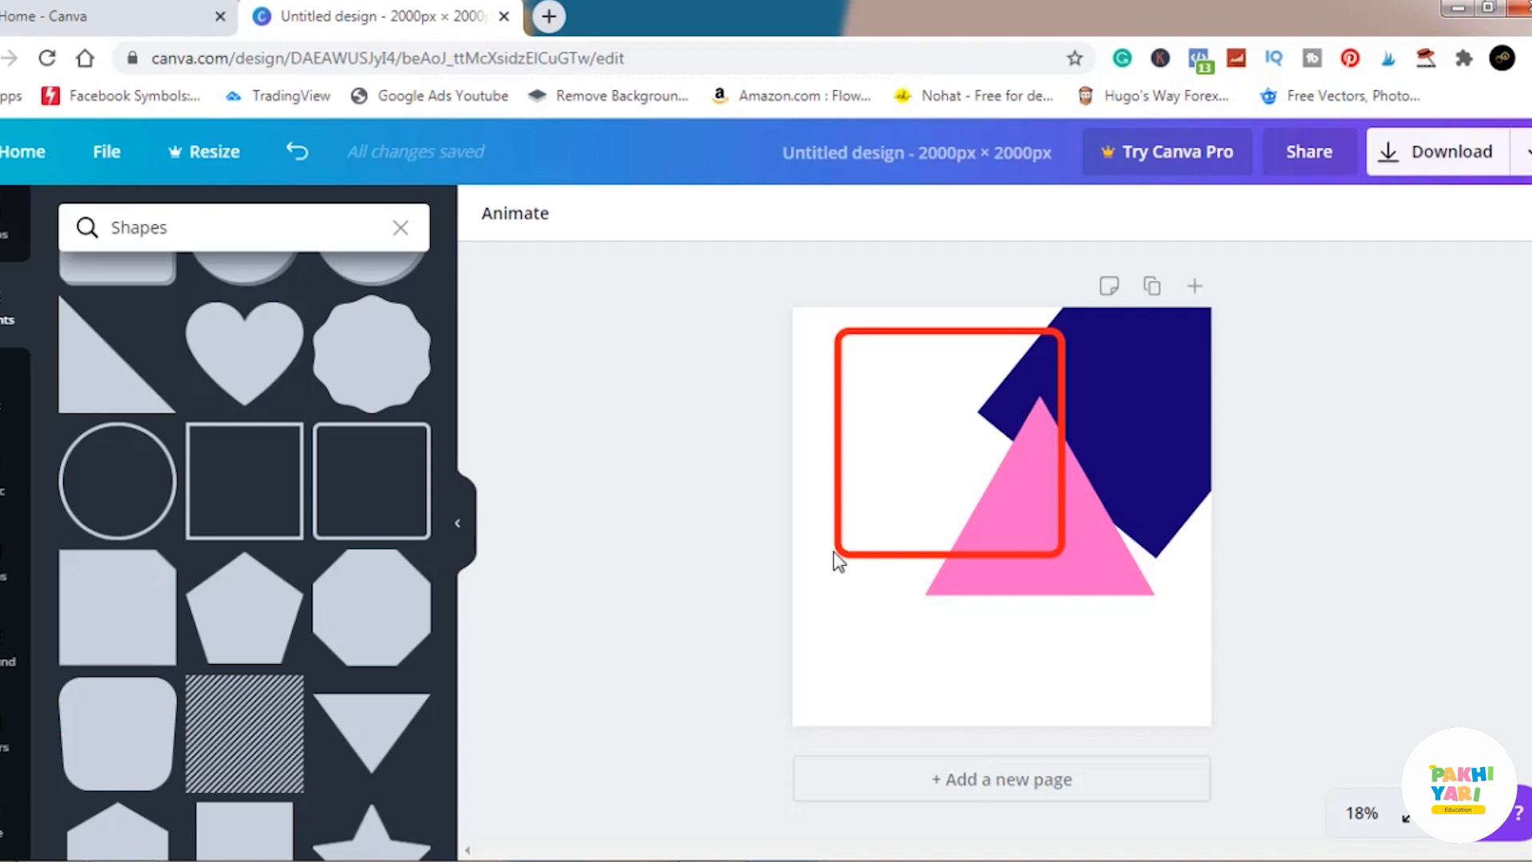
left_click_drag(929, 447, 1017, 484)
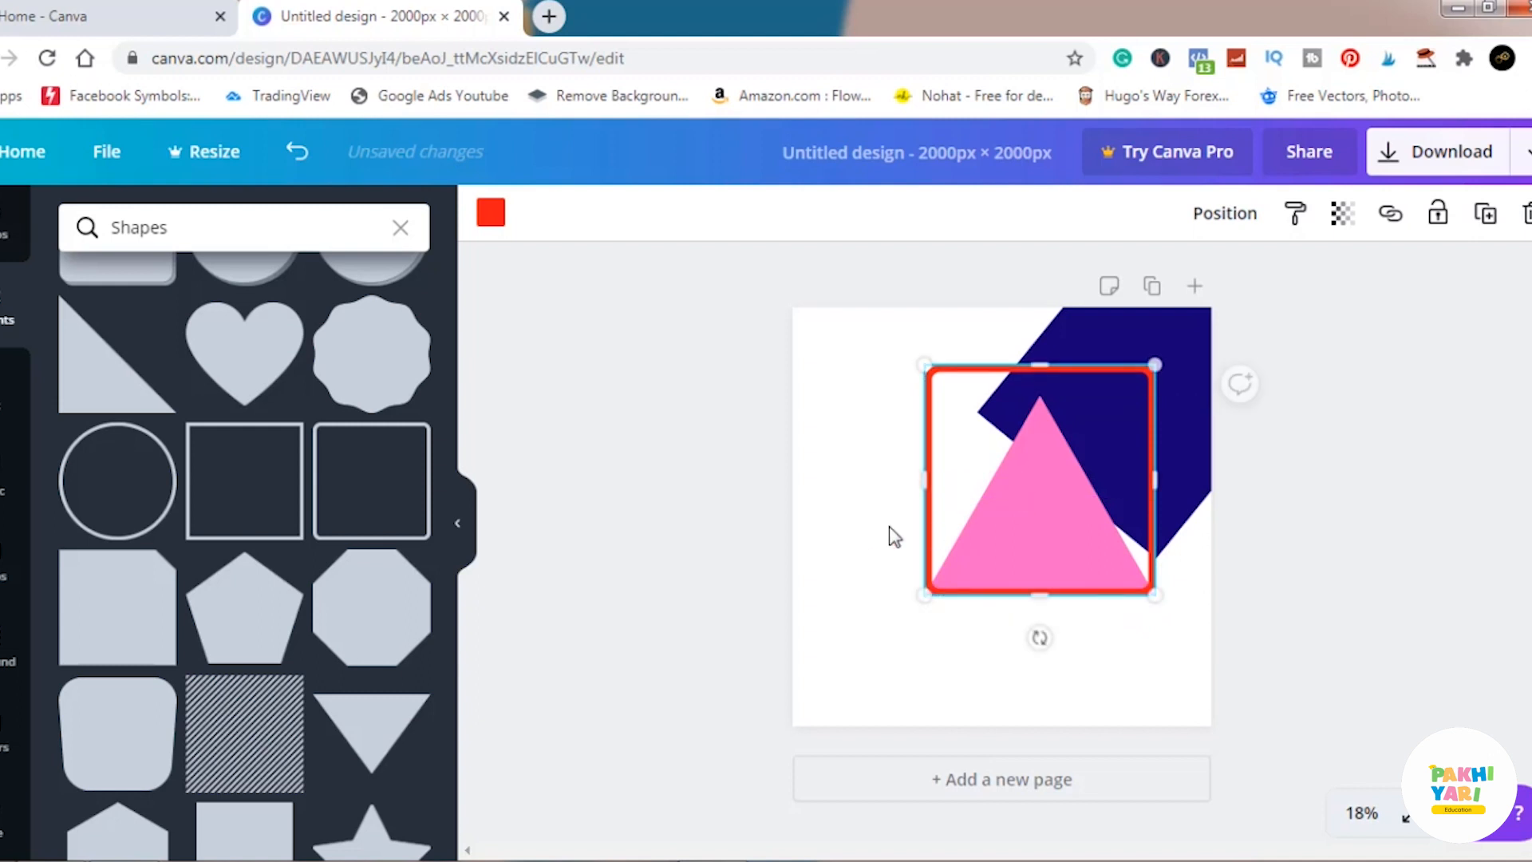
left_click(672, 516)
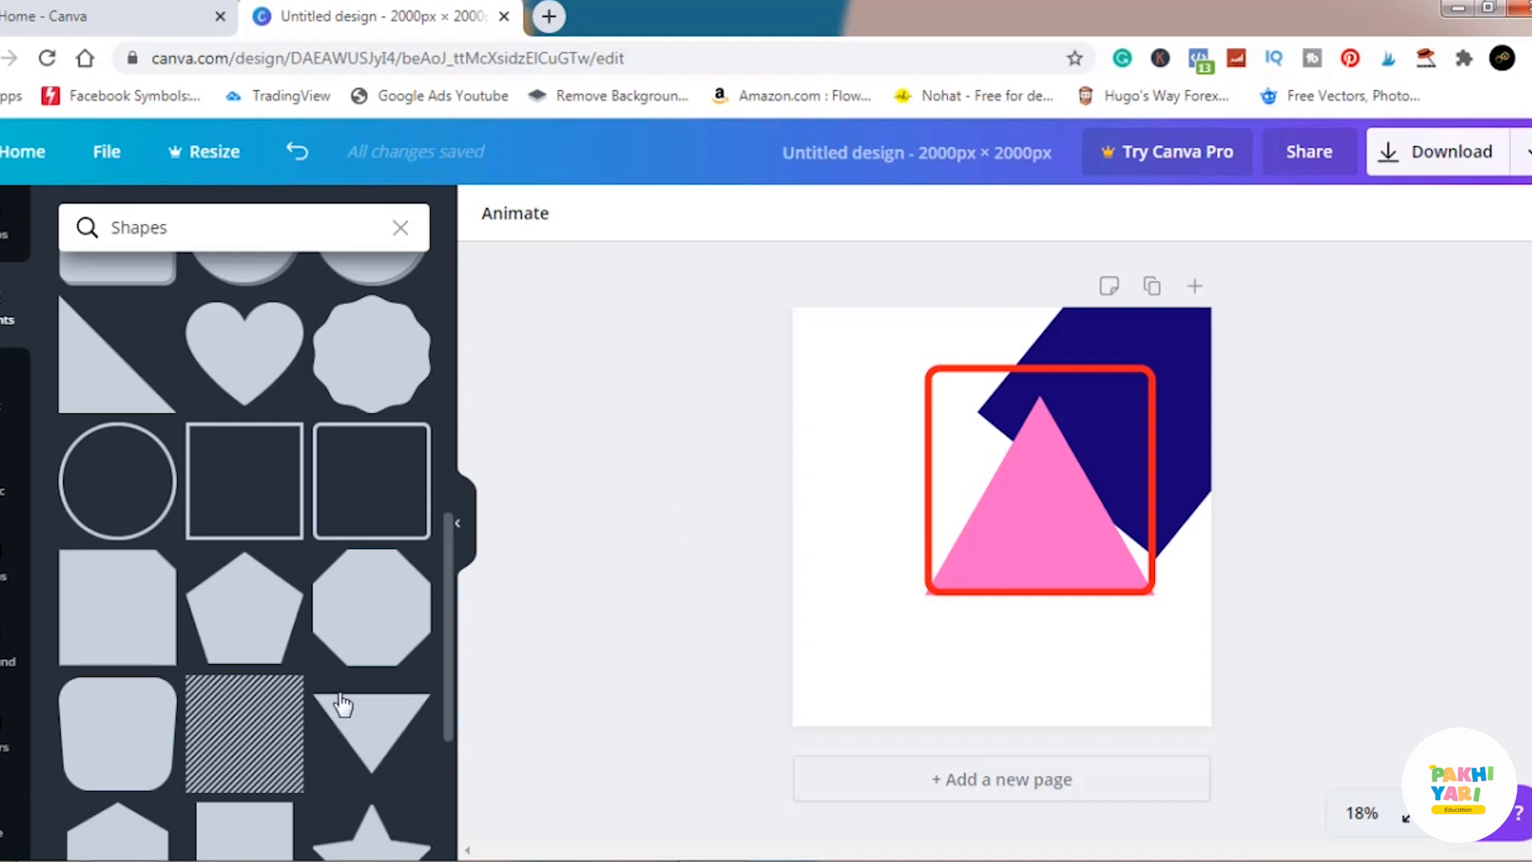
Add the two-tone ribbon banner with a notched bottom from the Shapes collection and move it to the page's left side.
scroll(311, 684, "down", 5)
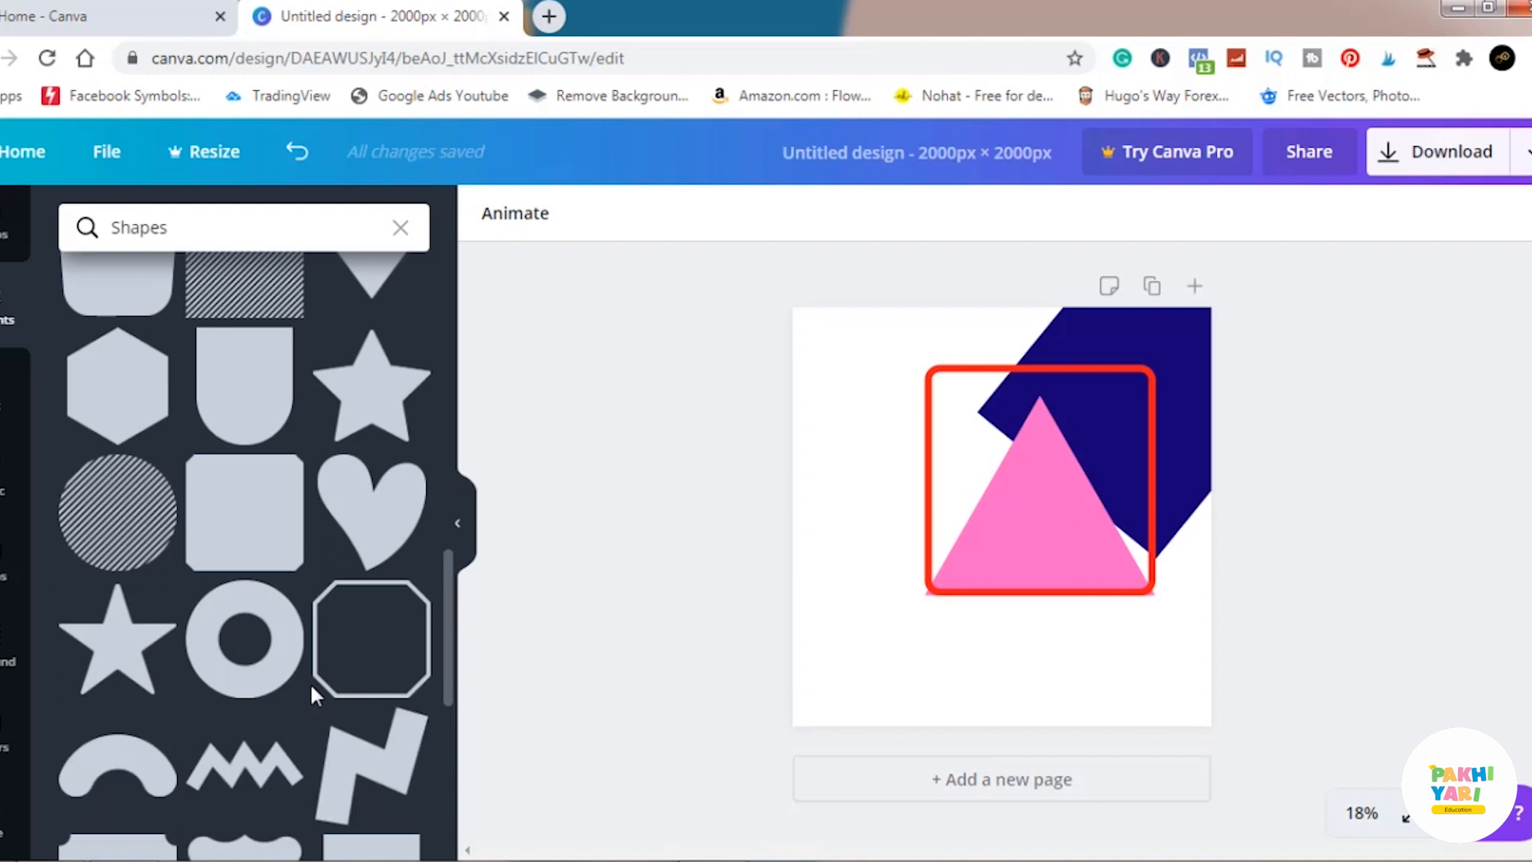
scroll(311, 688, "down", 5)
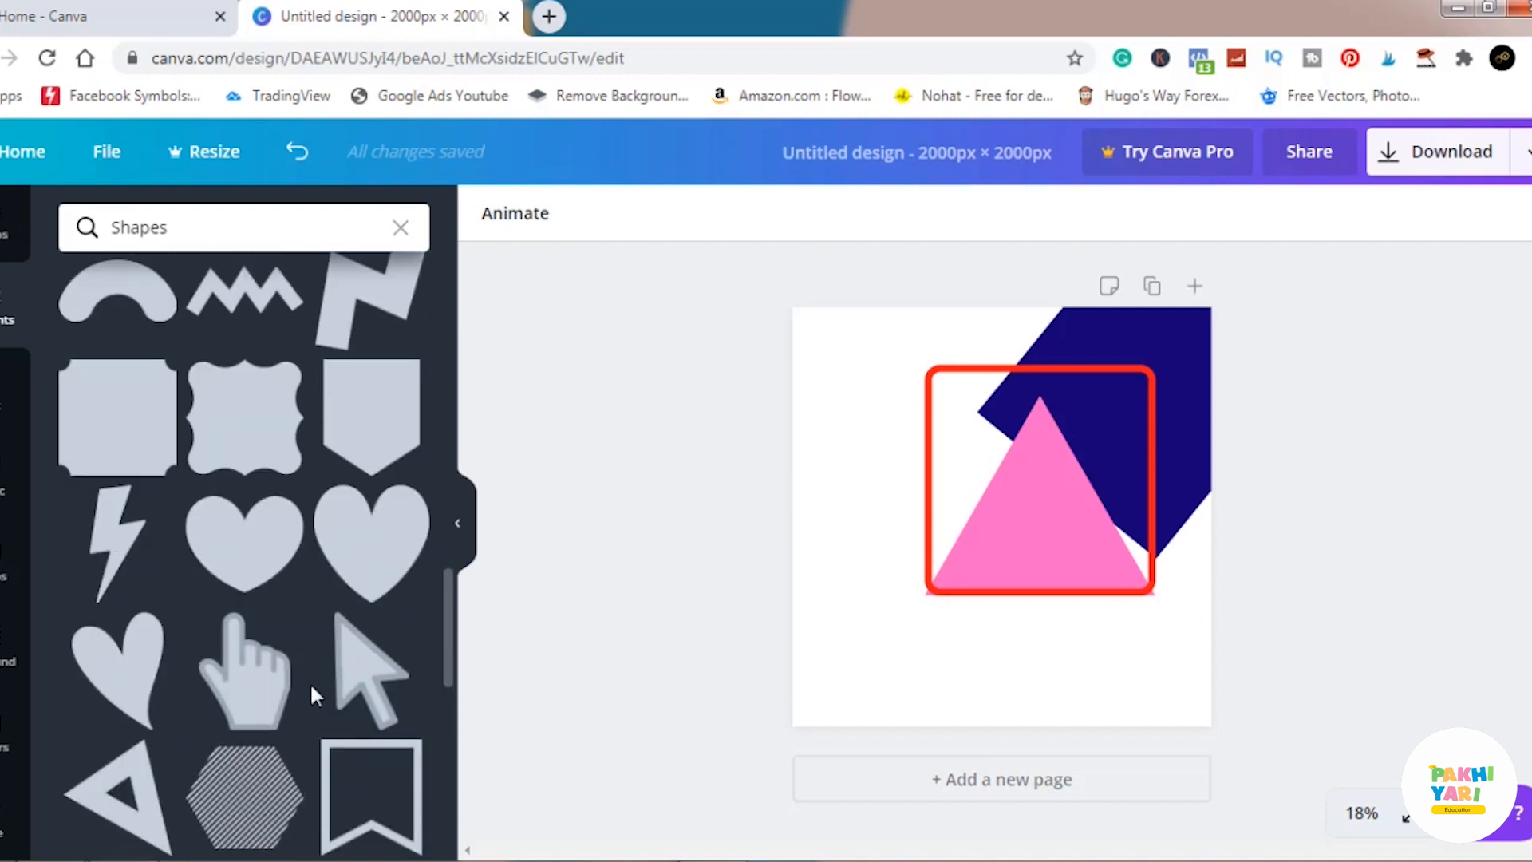
scroll(311, 688, "down", 5)
scroll(312, 687, "down", 5)
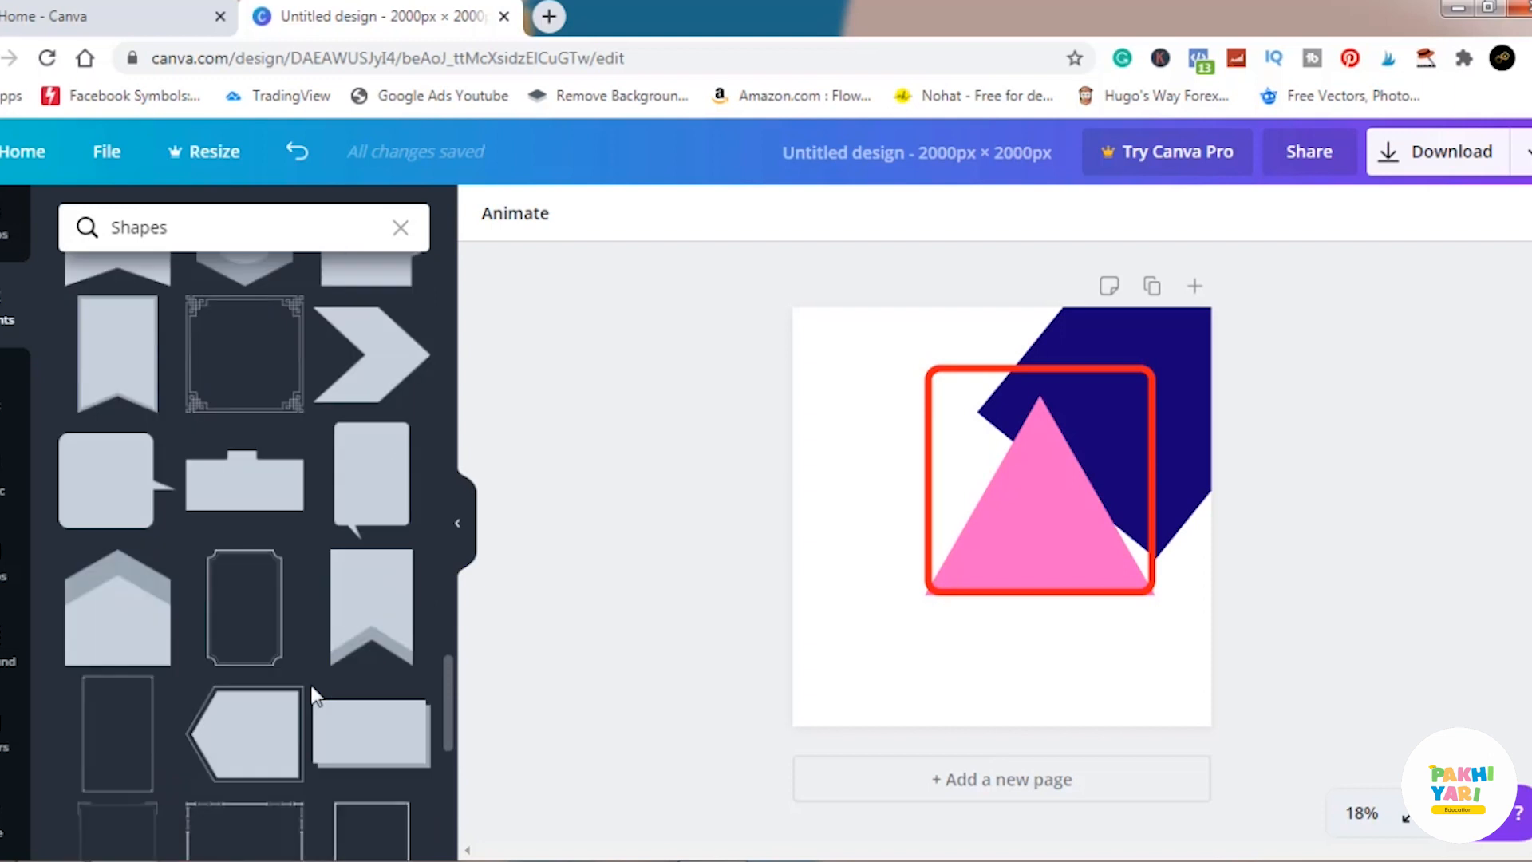
scroll(312, 687, "down", 3)
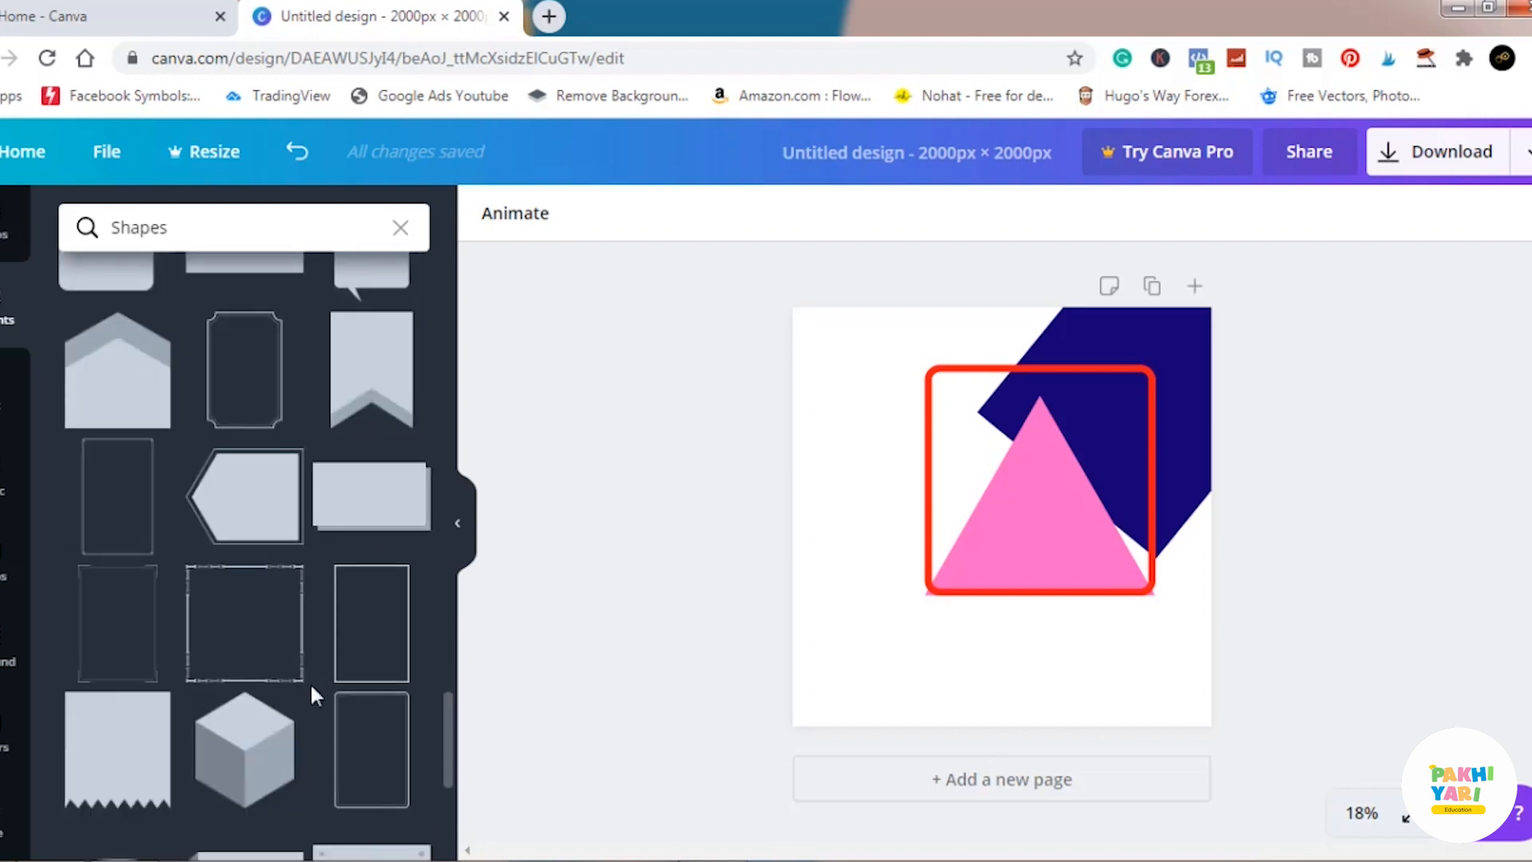
scroll(311, 686, "up", 2)
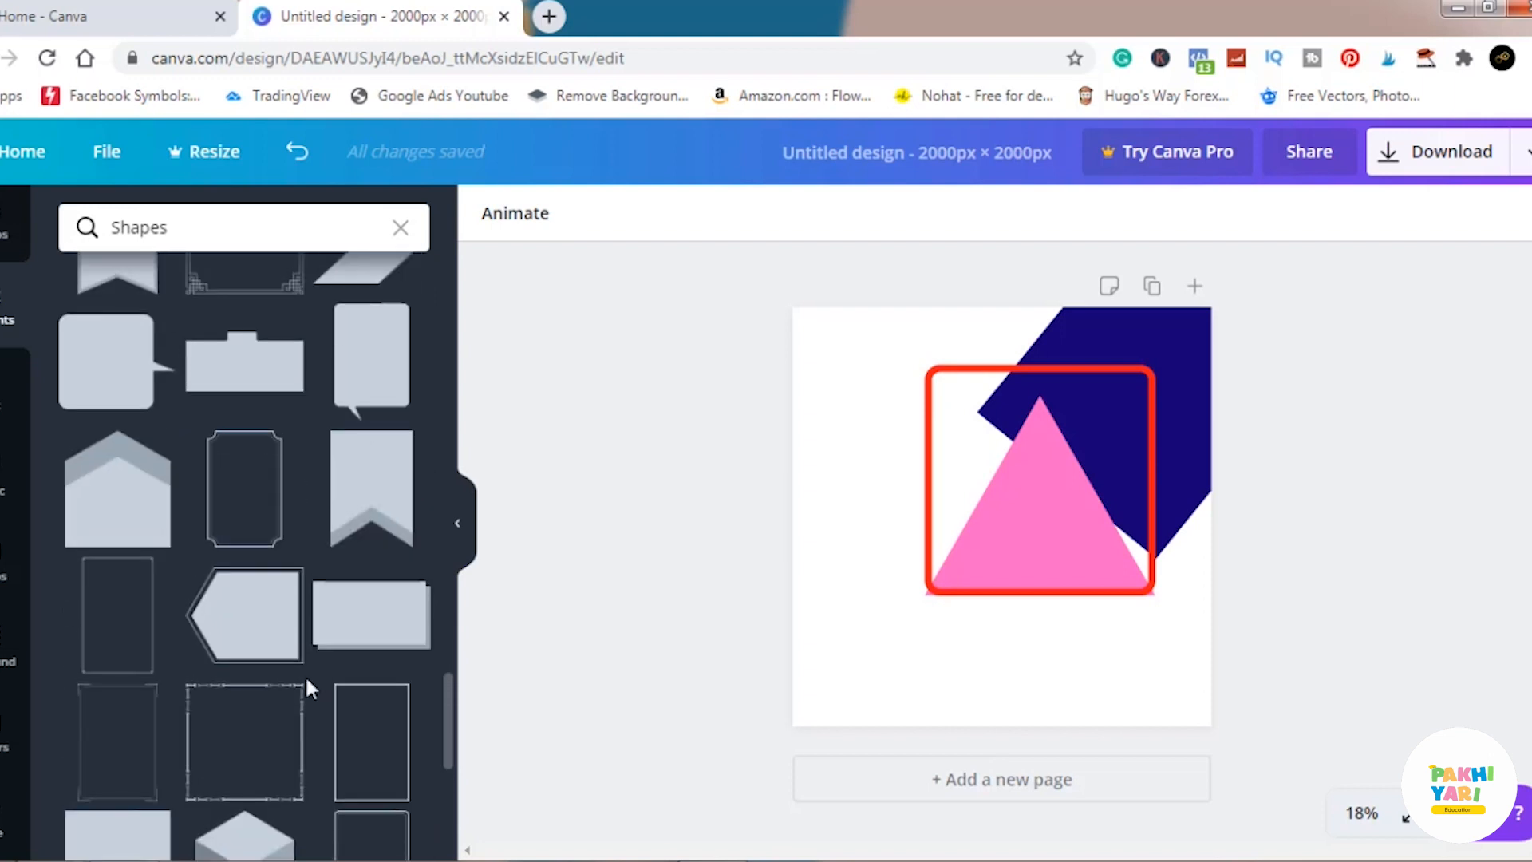
left_click(383, 499)
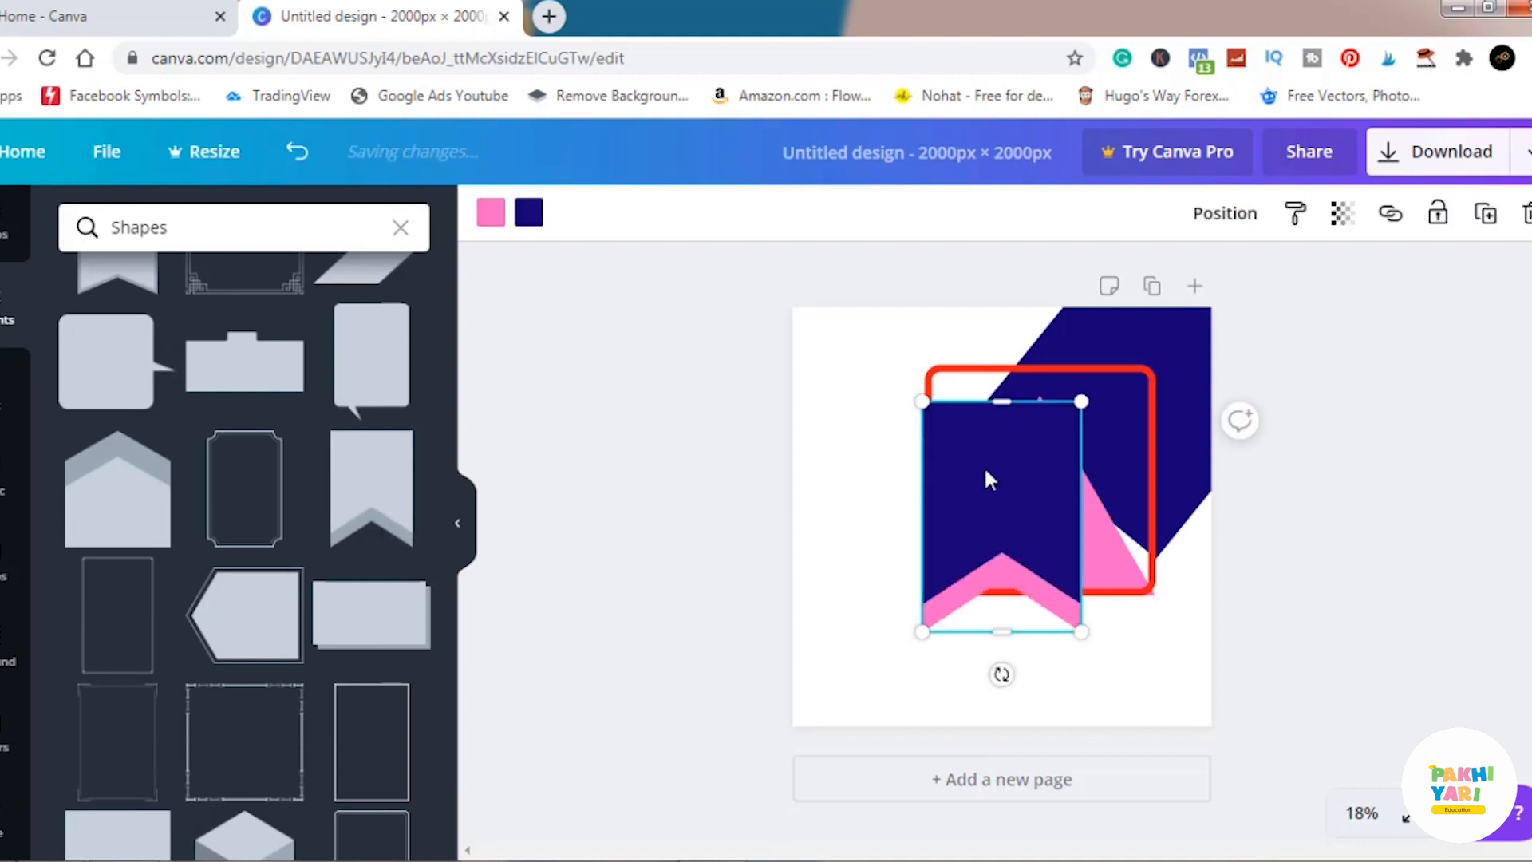
left_click_drag(939, 486, 882, 467)
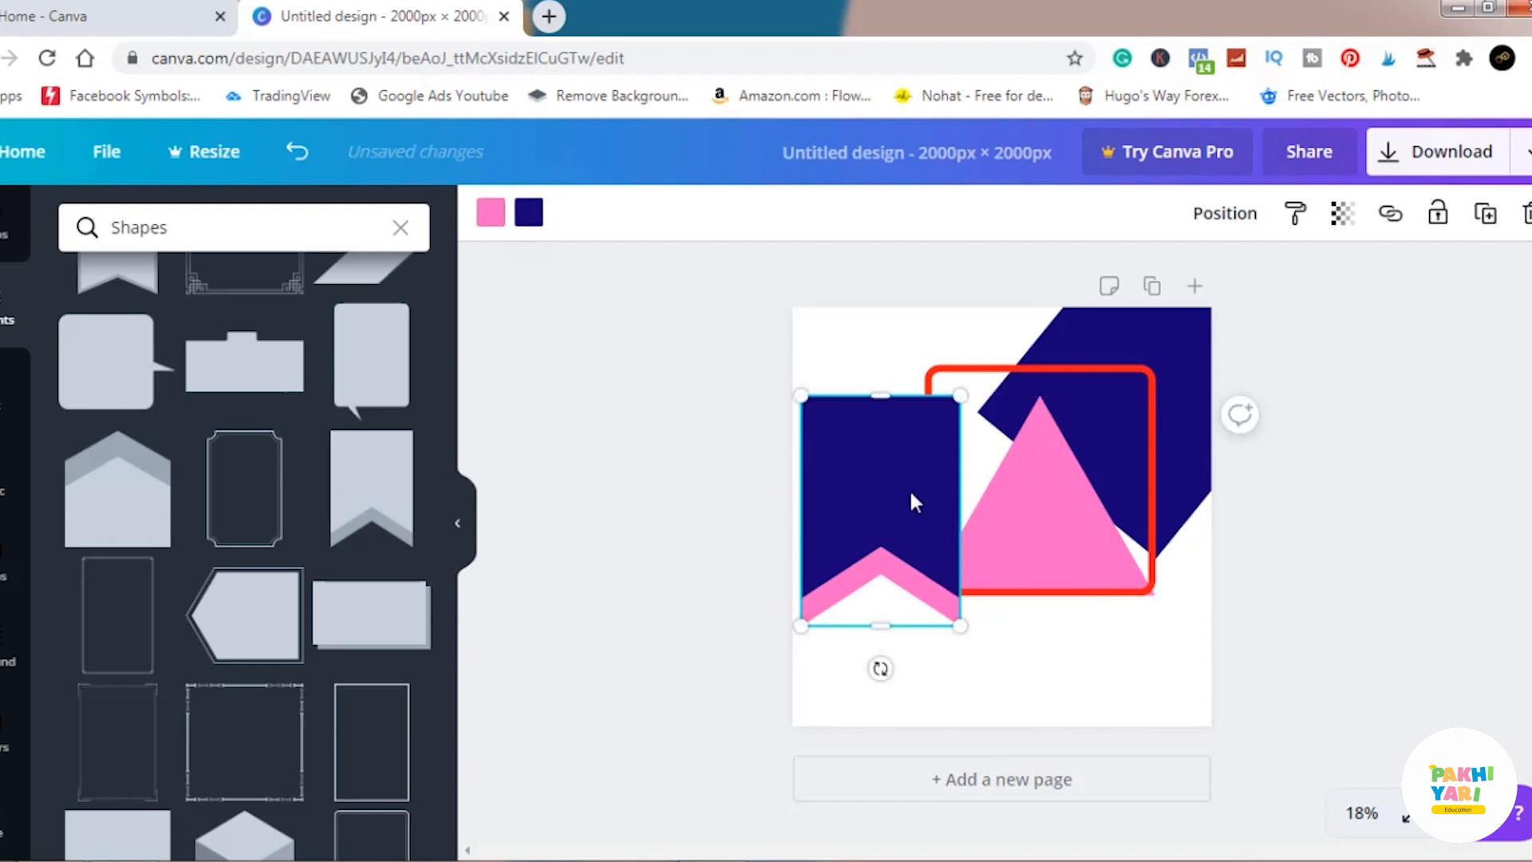
Color the ribbon banner's main body coral and its notched bottom stripe blue #5271ff after trying purple.
left_click(526, 216)
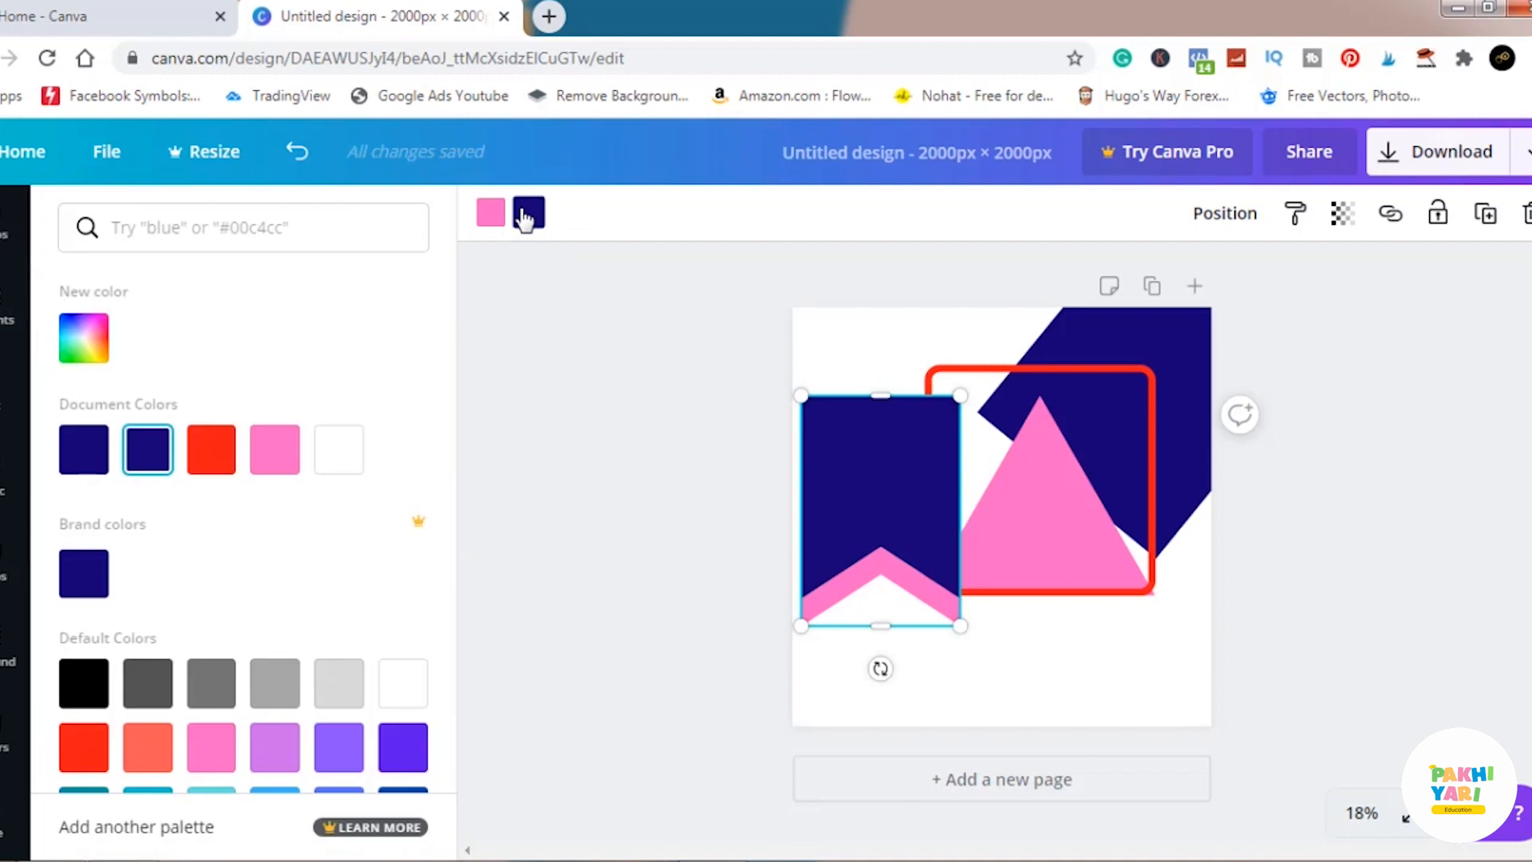
left_click(148, 748)
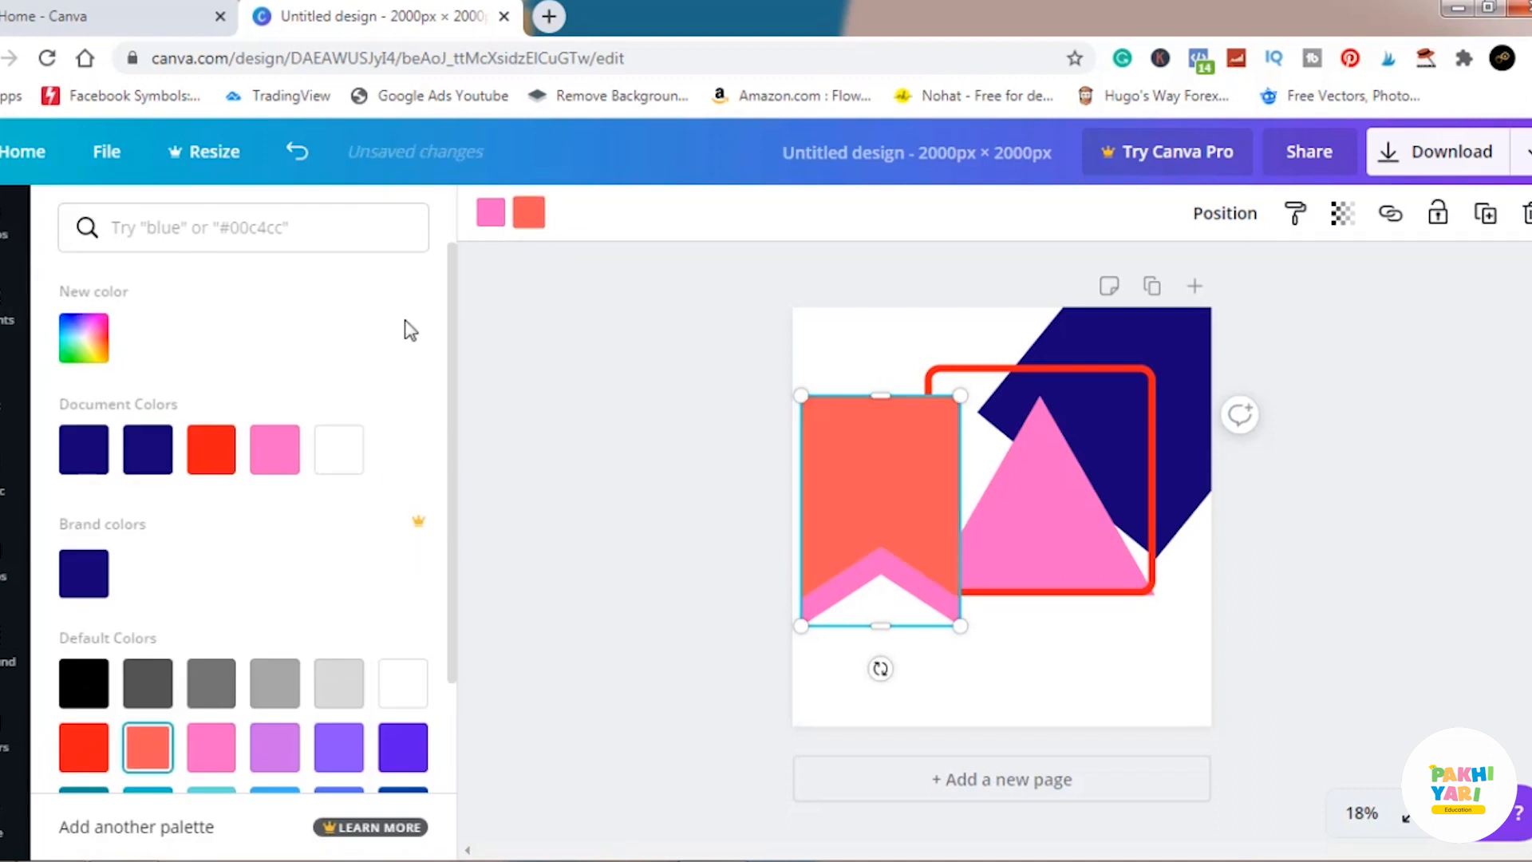
left_click(491, 213)
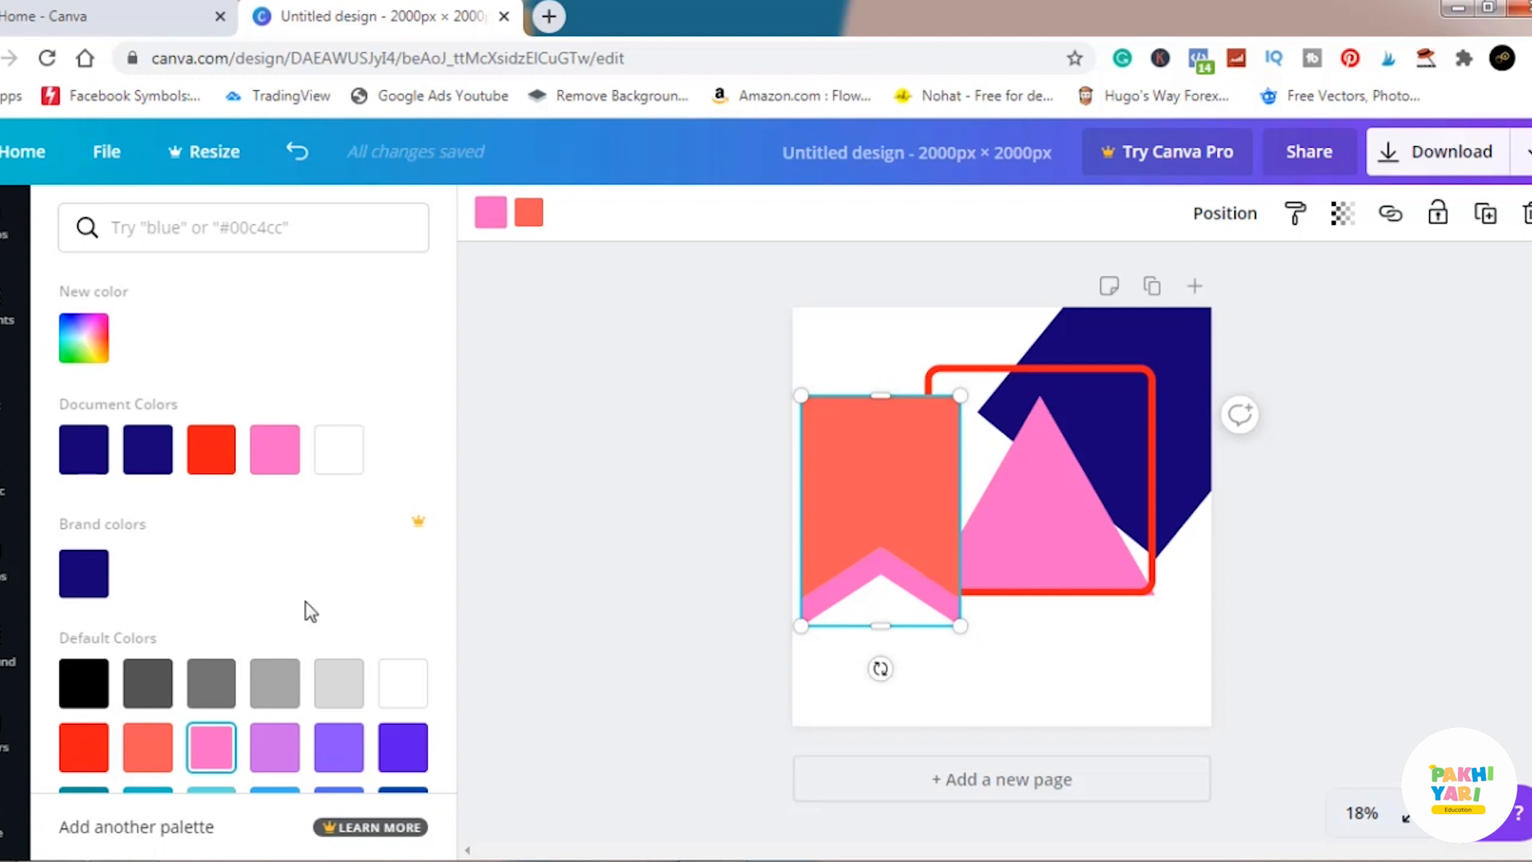
left_click(337, 746)
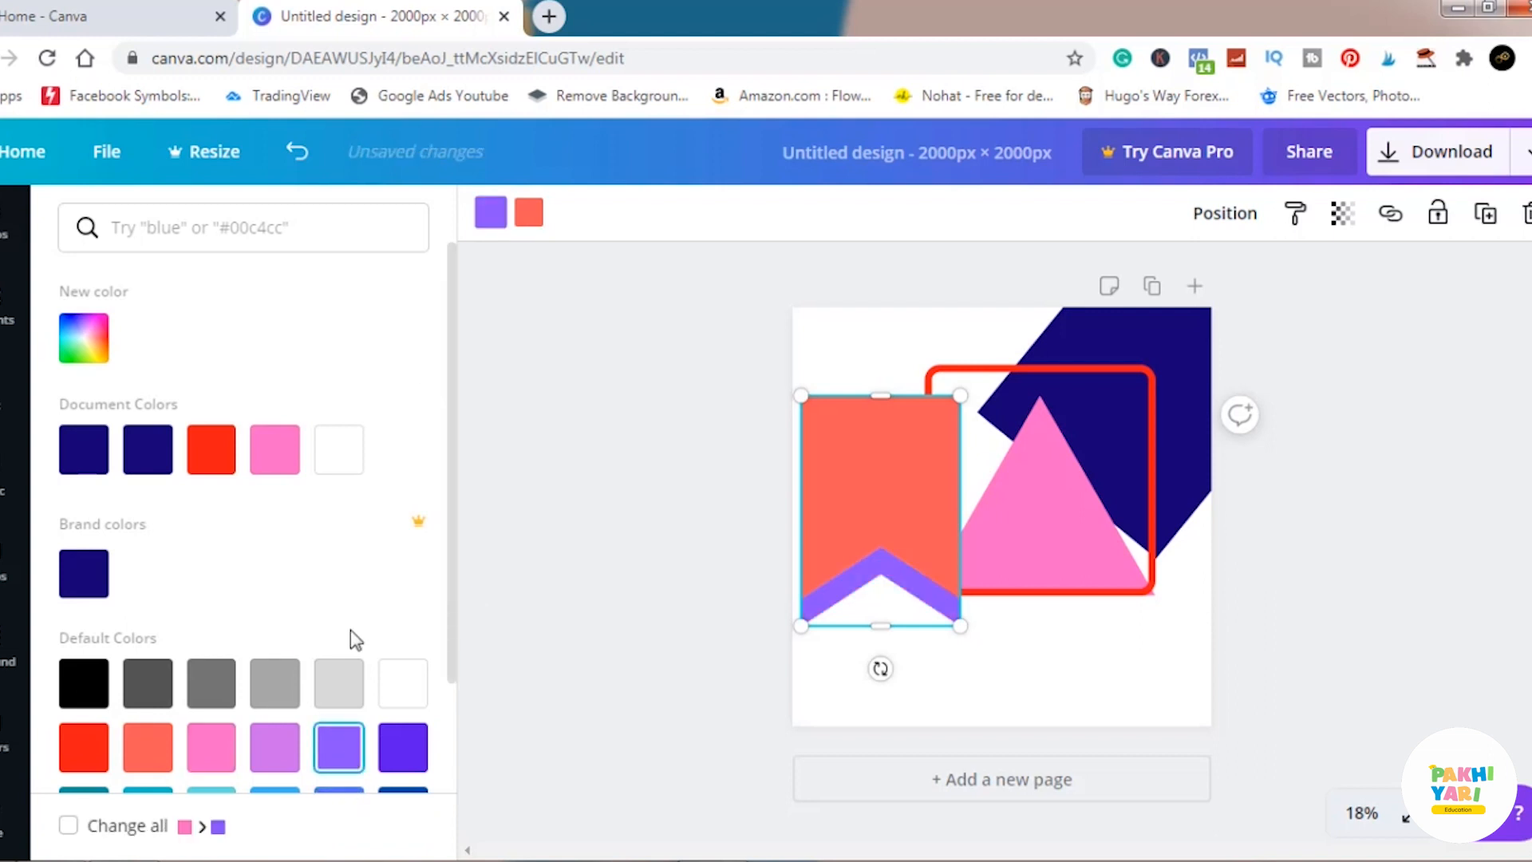
scroll(351, 638, "down", 2)
left_click(332, 674)
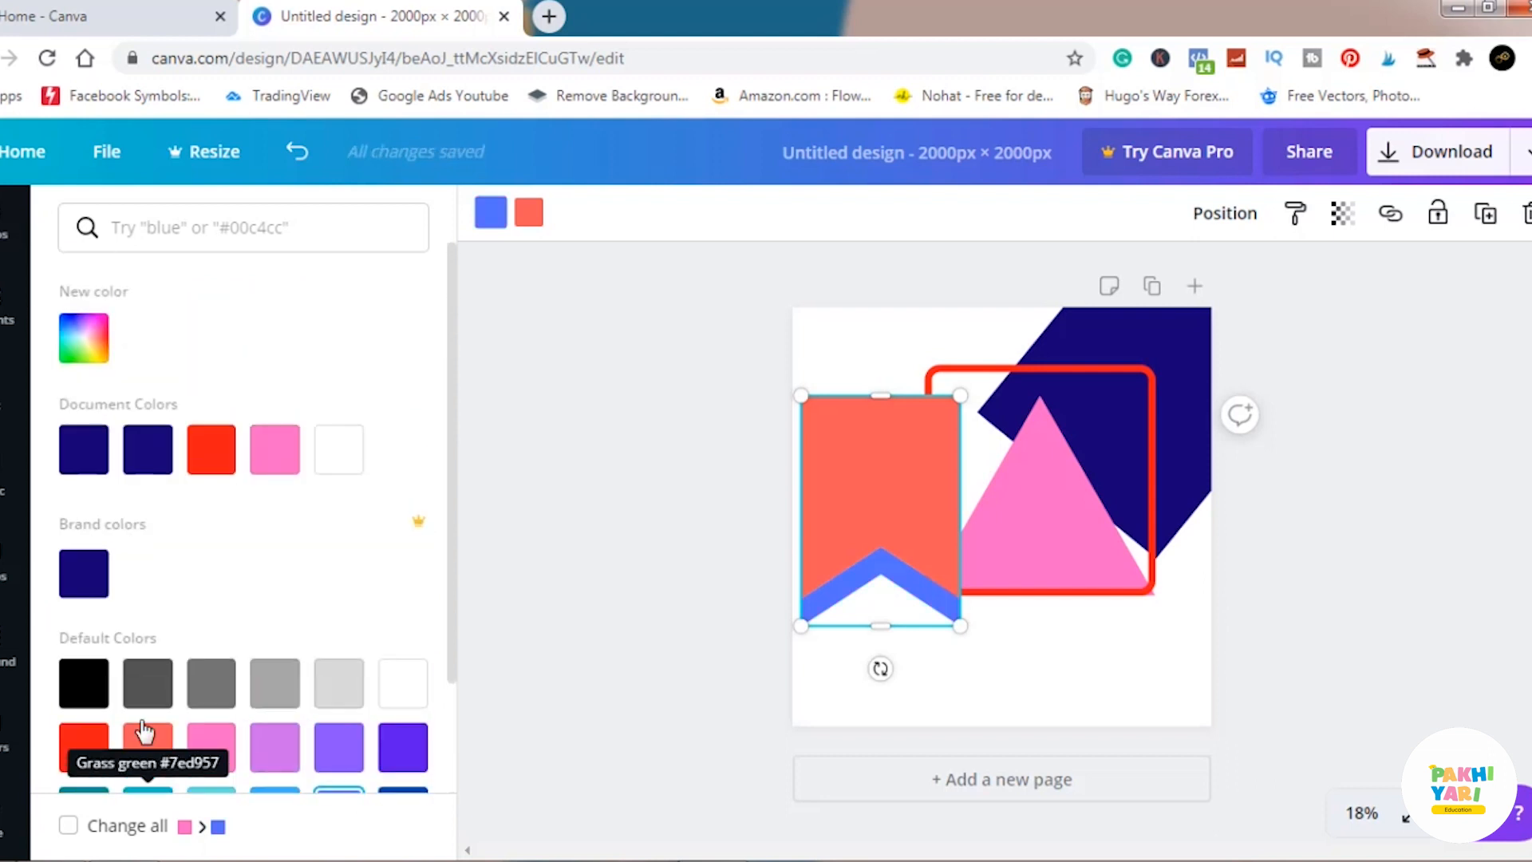
Give the banner's bottom stripe the custom orange #e1550f after trying dark blue and pink shades, and deselect the banner.
left_click(112, 339)
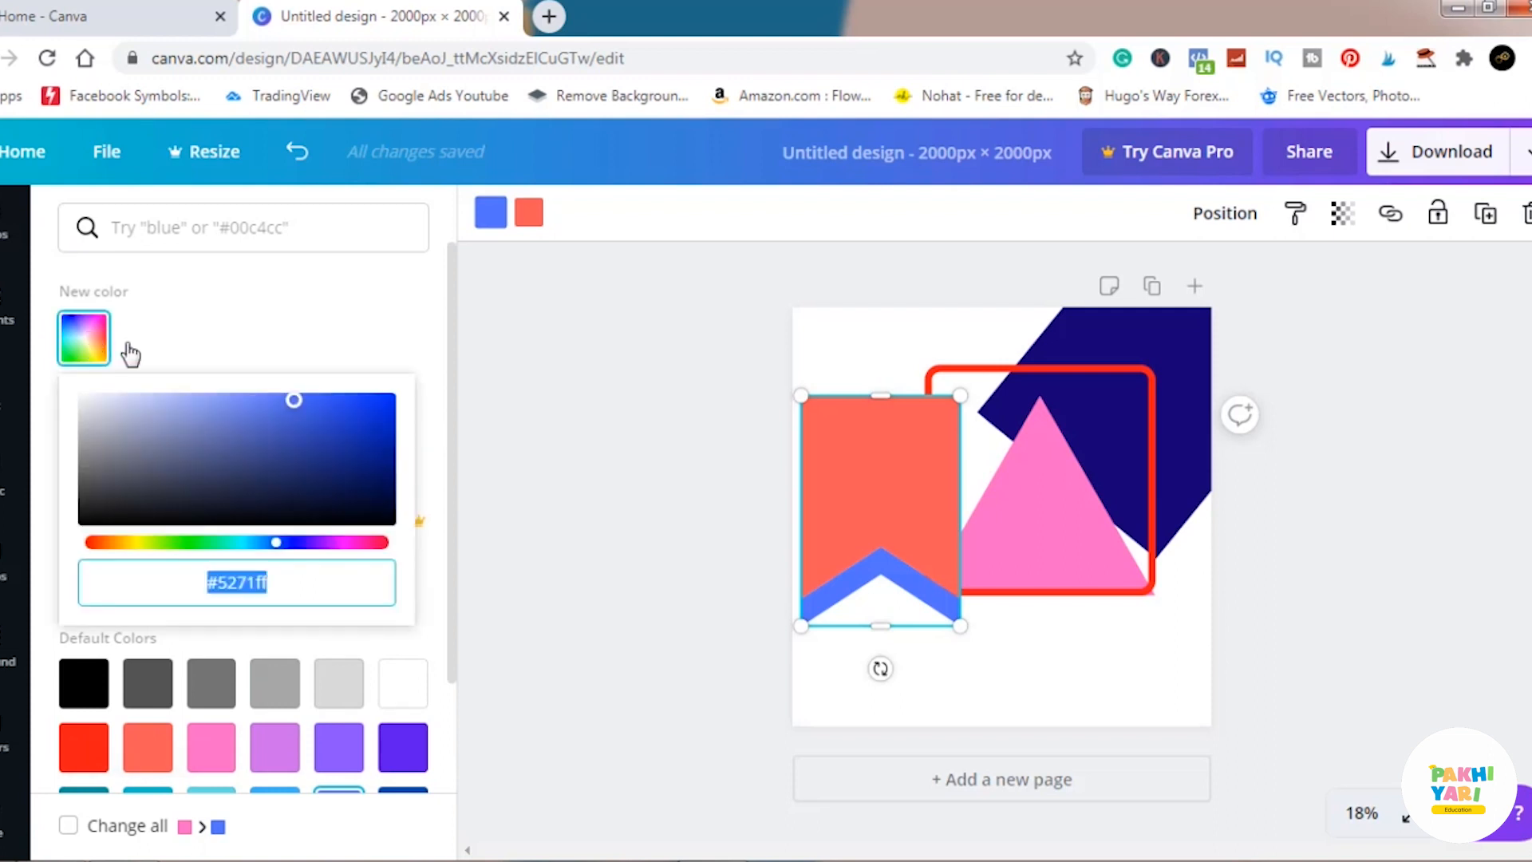
left_click(343, 455)
left_click(374, 431)
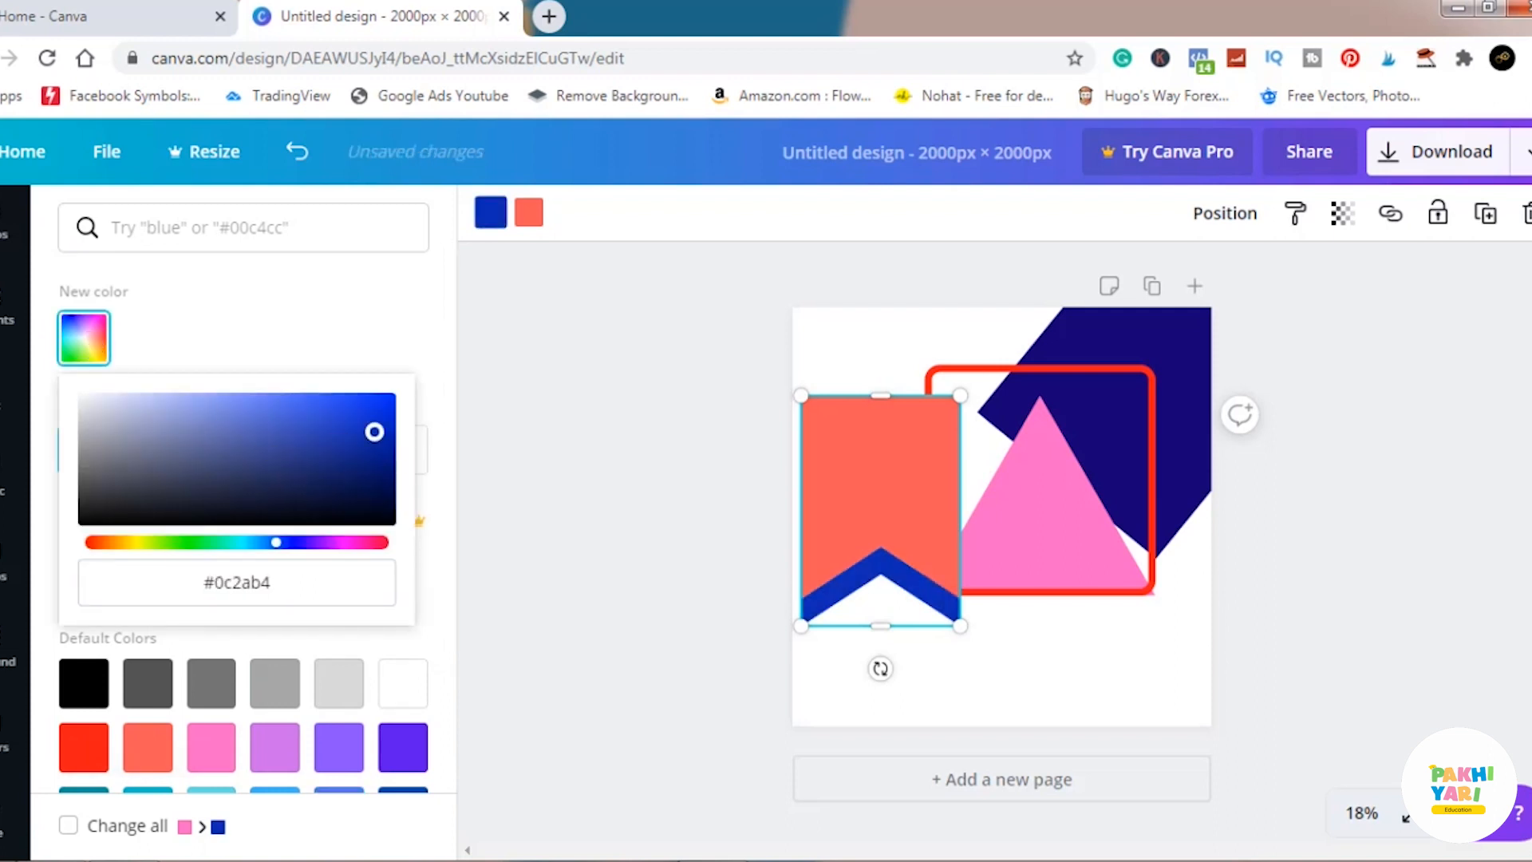
left_click_drag(283, 544, 363, 546)
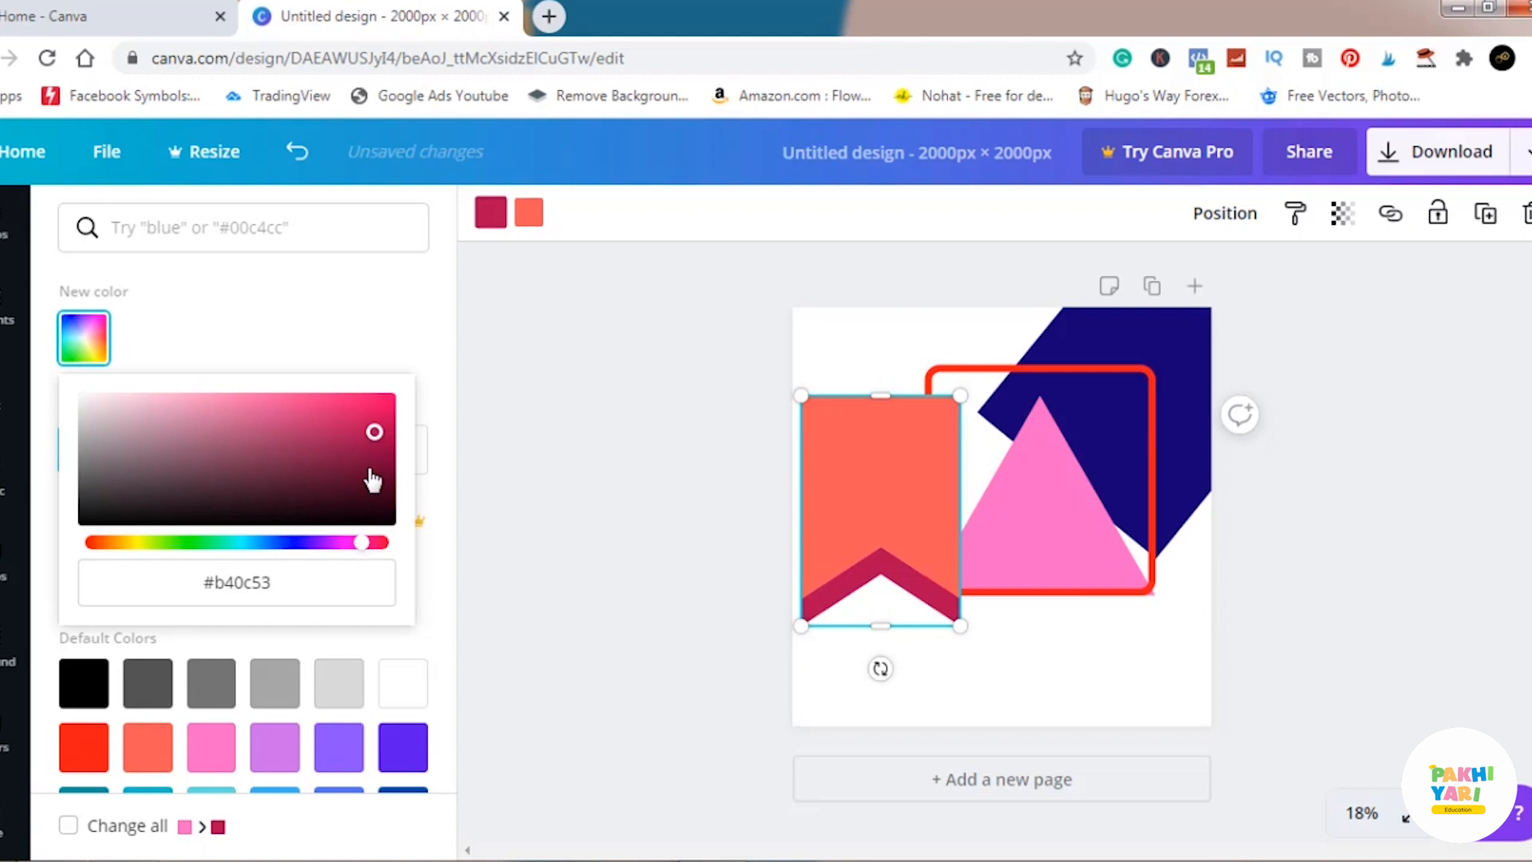
left_click_drag(362, 448, 348, 400)
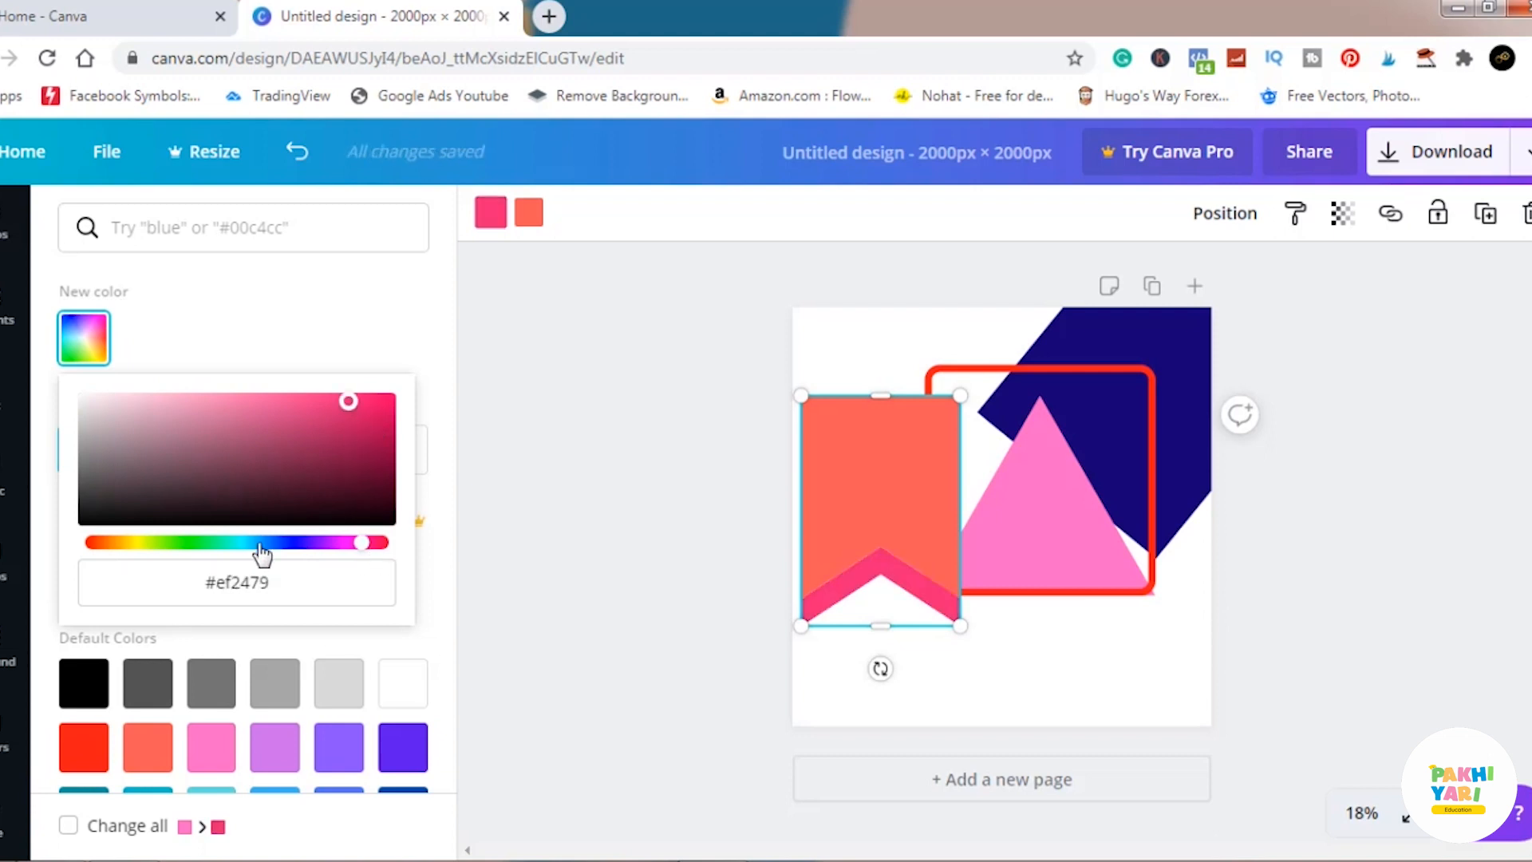
left_click(112, 545)
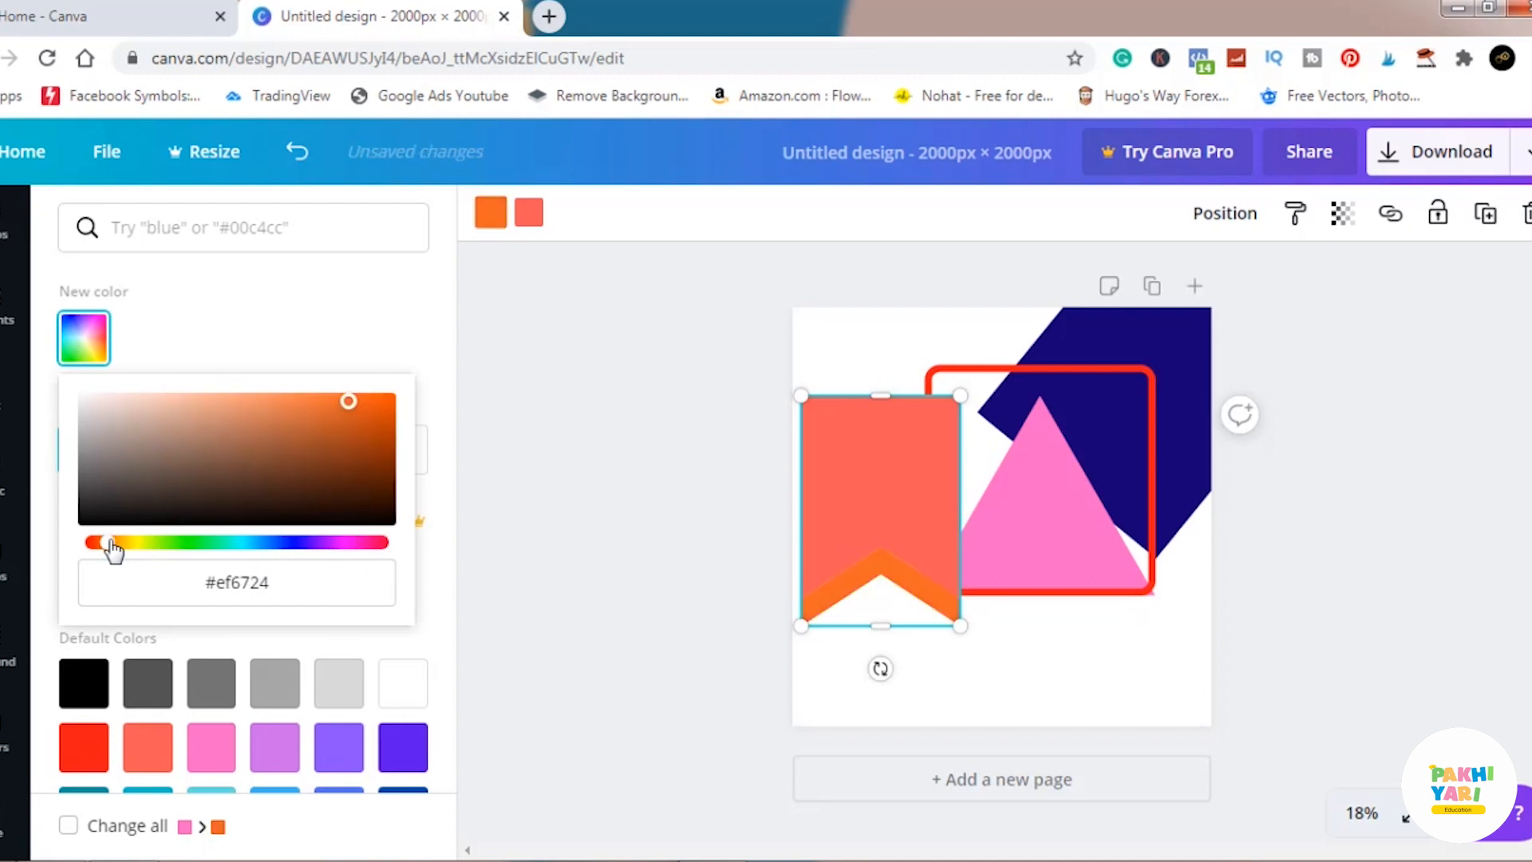
left_click(374, 407)
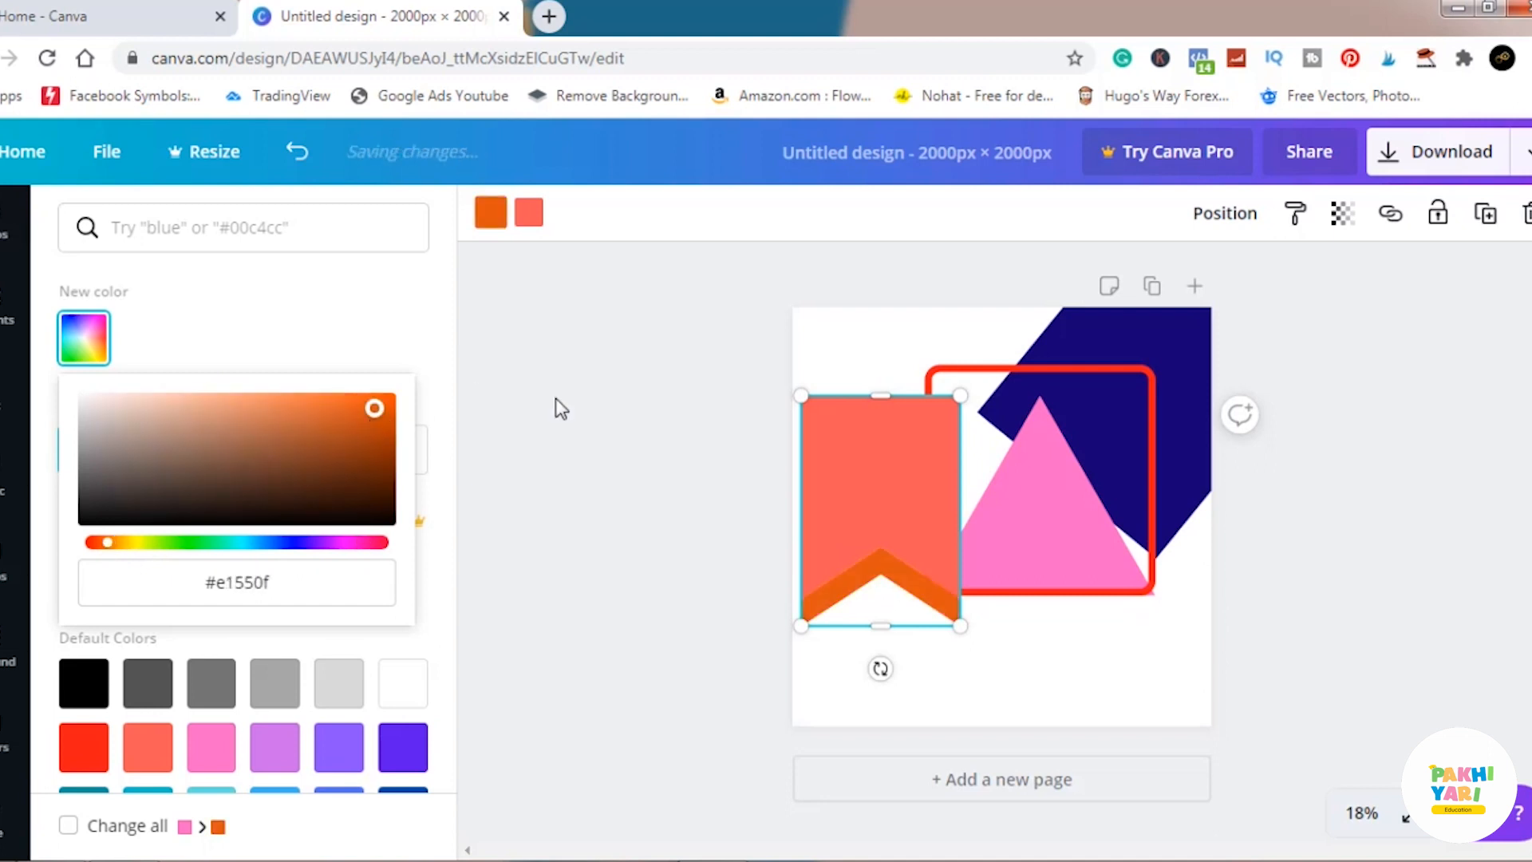
key("Escape")
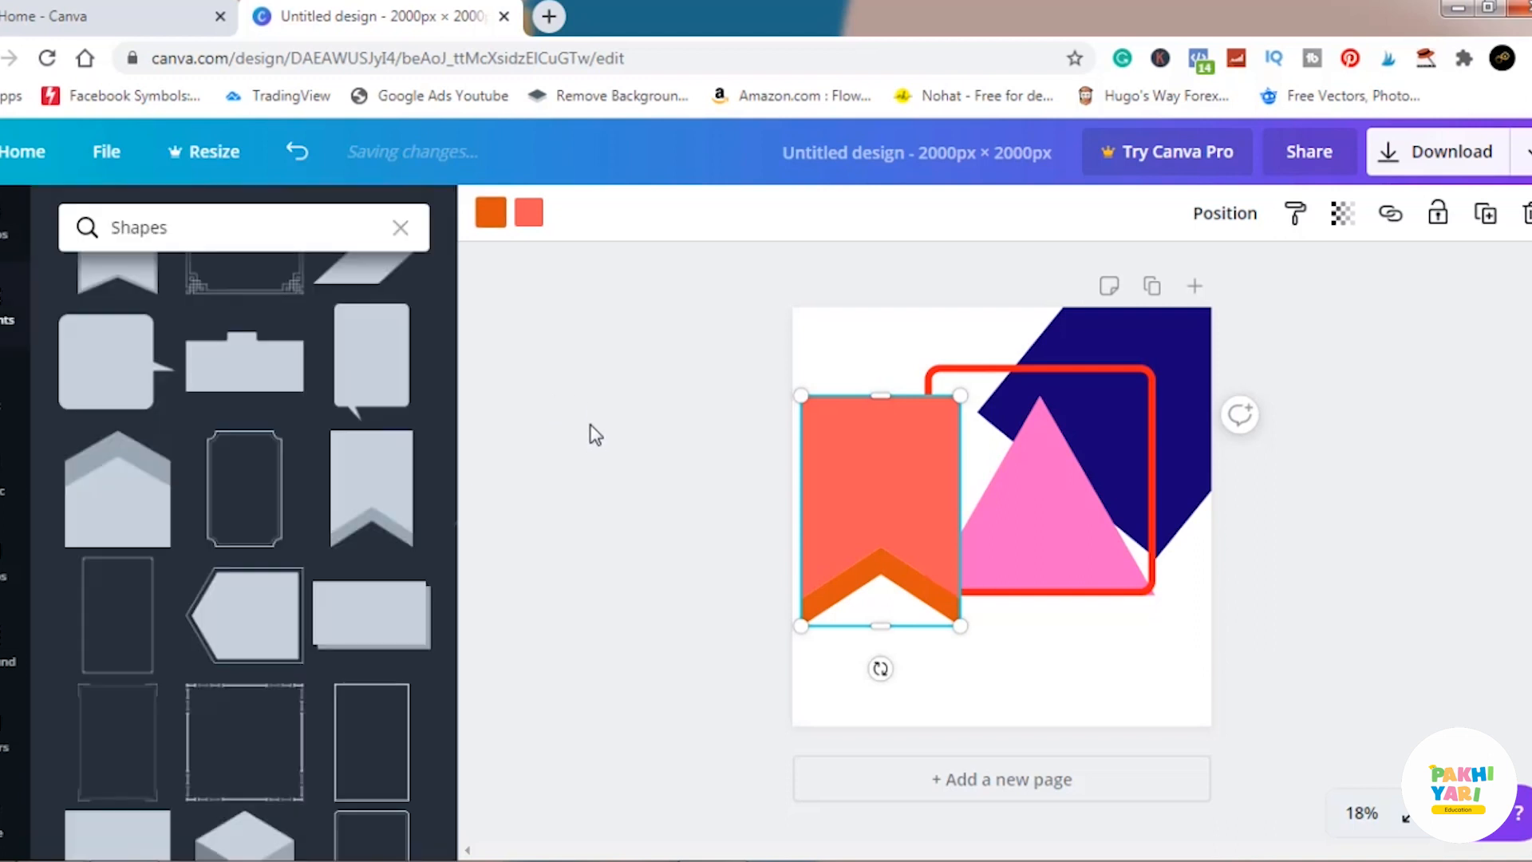
left_click(667, 445)
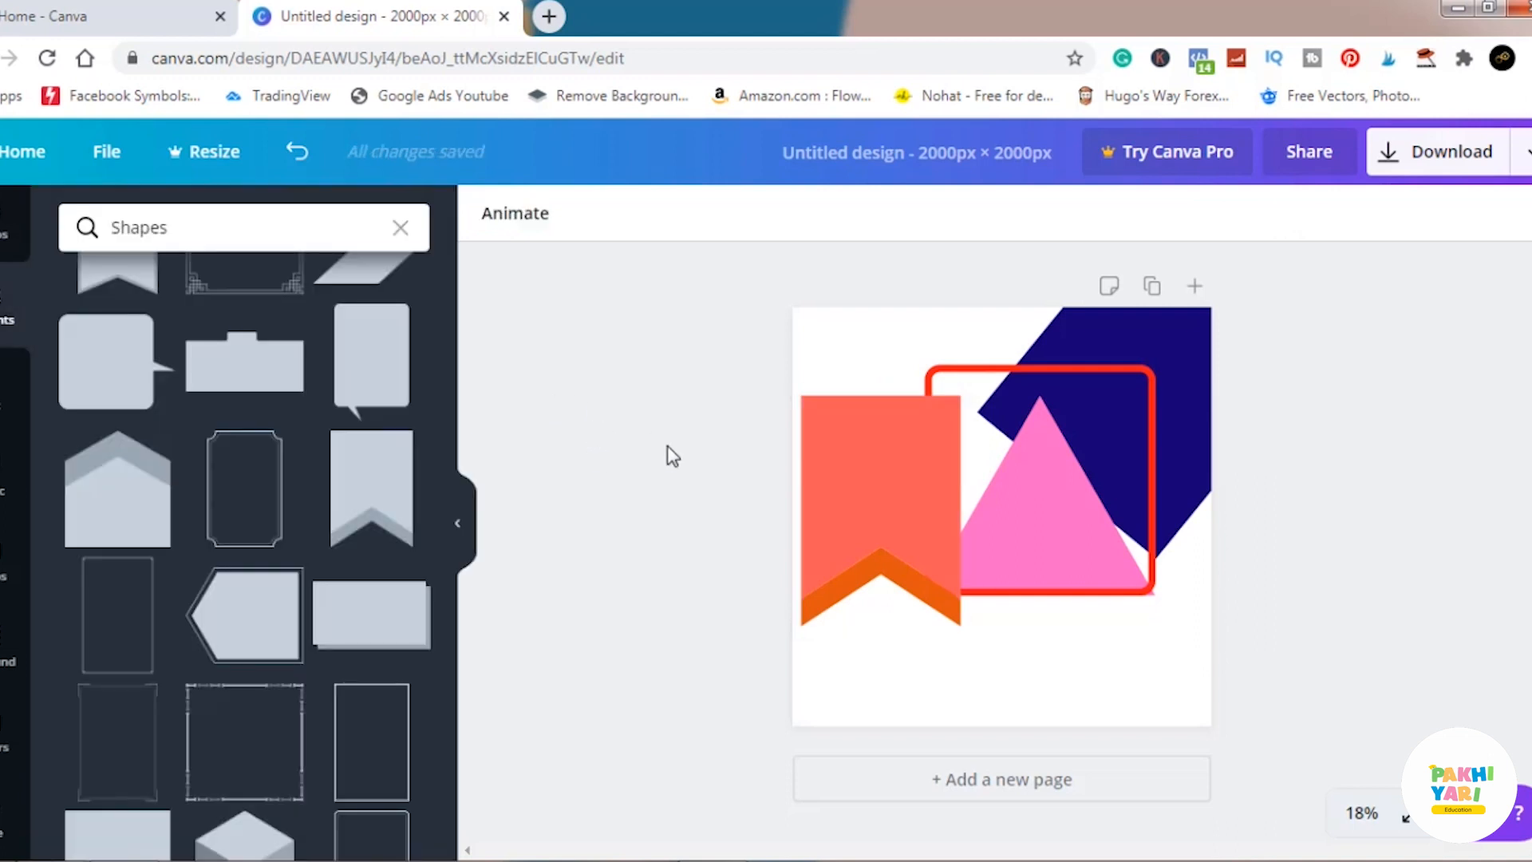
Move the coral banner to the page's top-left corner, slightly past the page edges, and deselect it.
left_click(889, 497)
left_click_drag(994, 528, 865, 394)
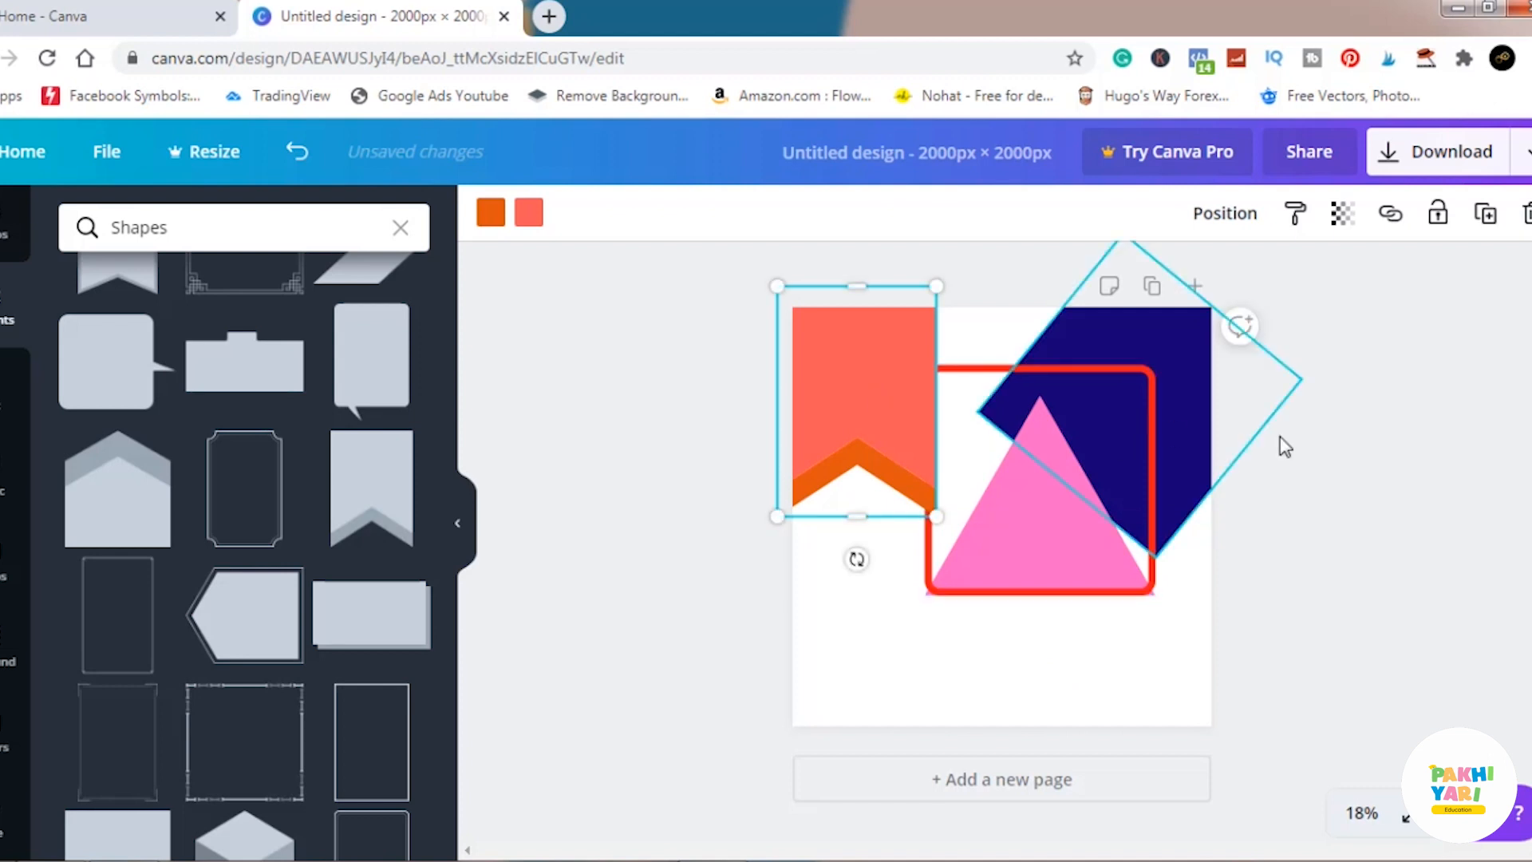
left_click(1309, 455)
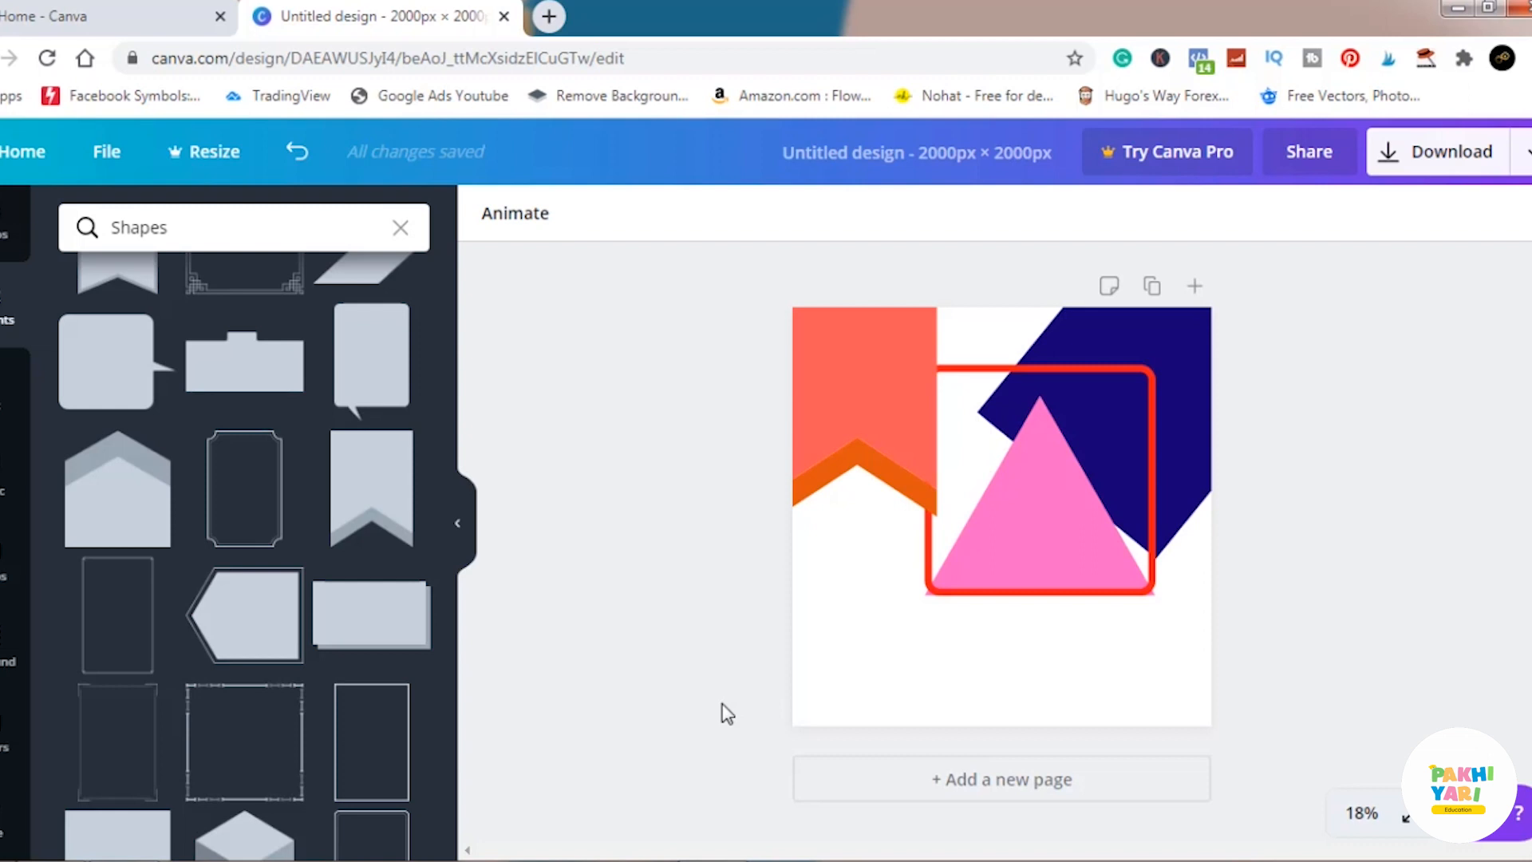
Add the ornate square border frame from the Shapes collection and dismiss the Windows color scheme dialog.
left_click(244, 766)
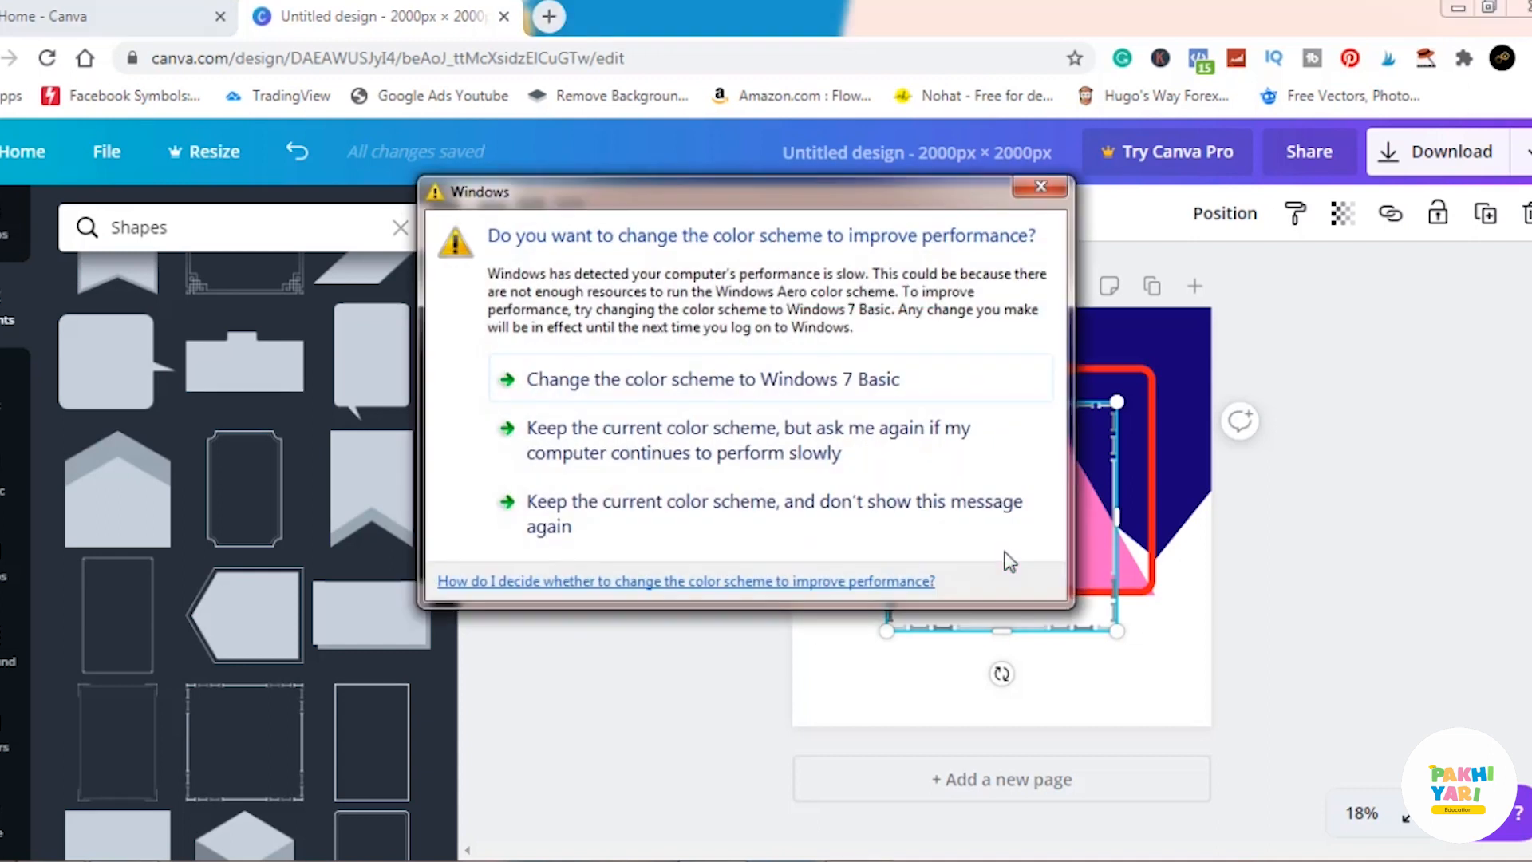
left_click(1041, 186)
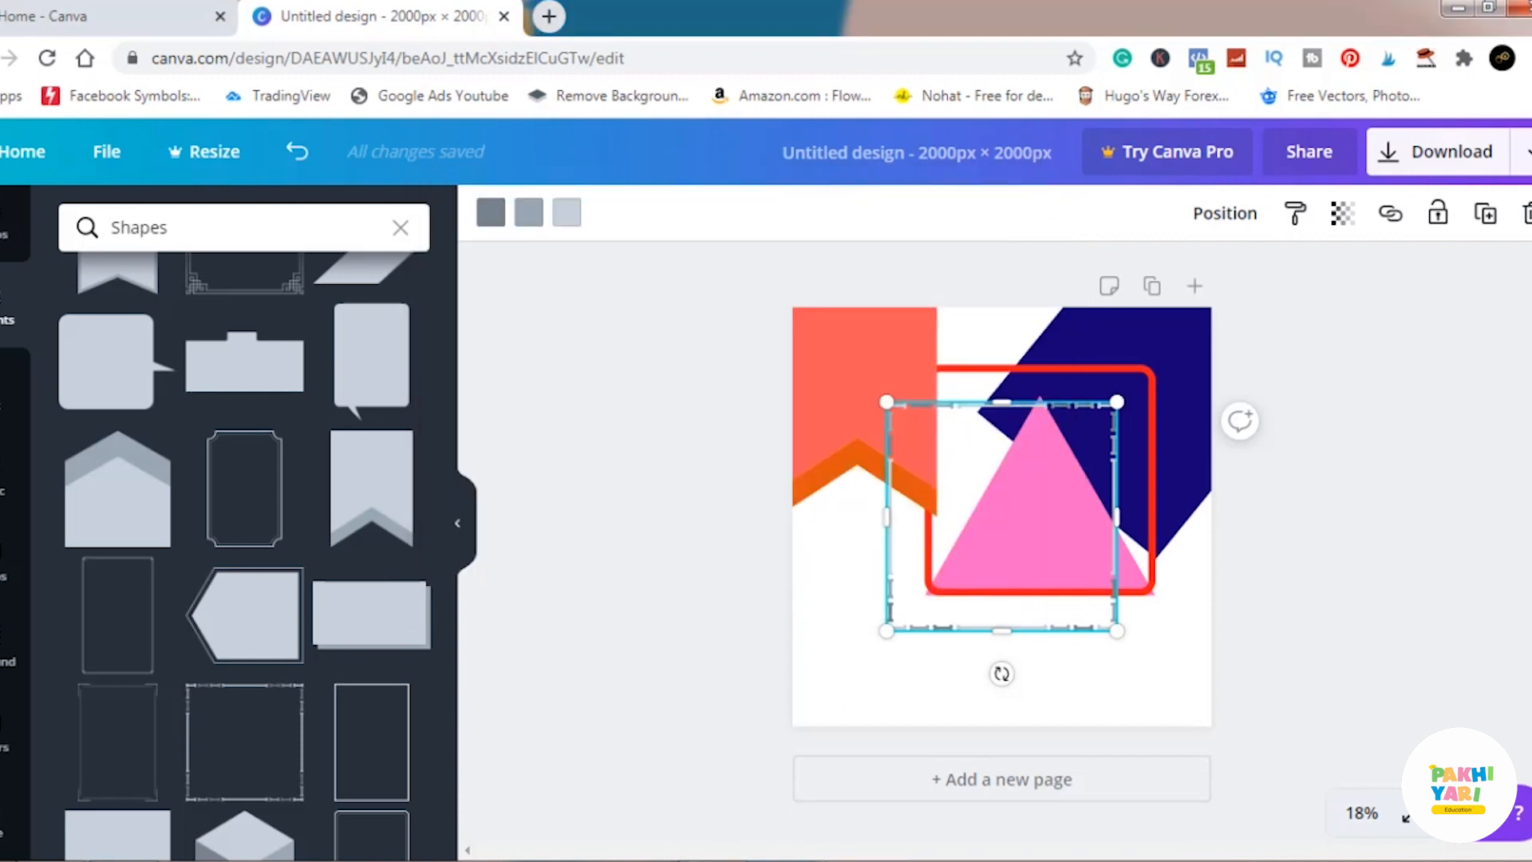
mouse_move(713, 861)
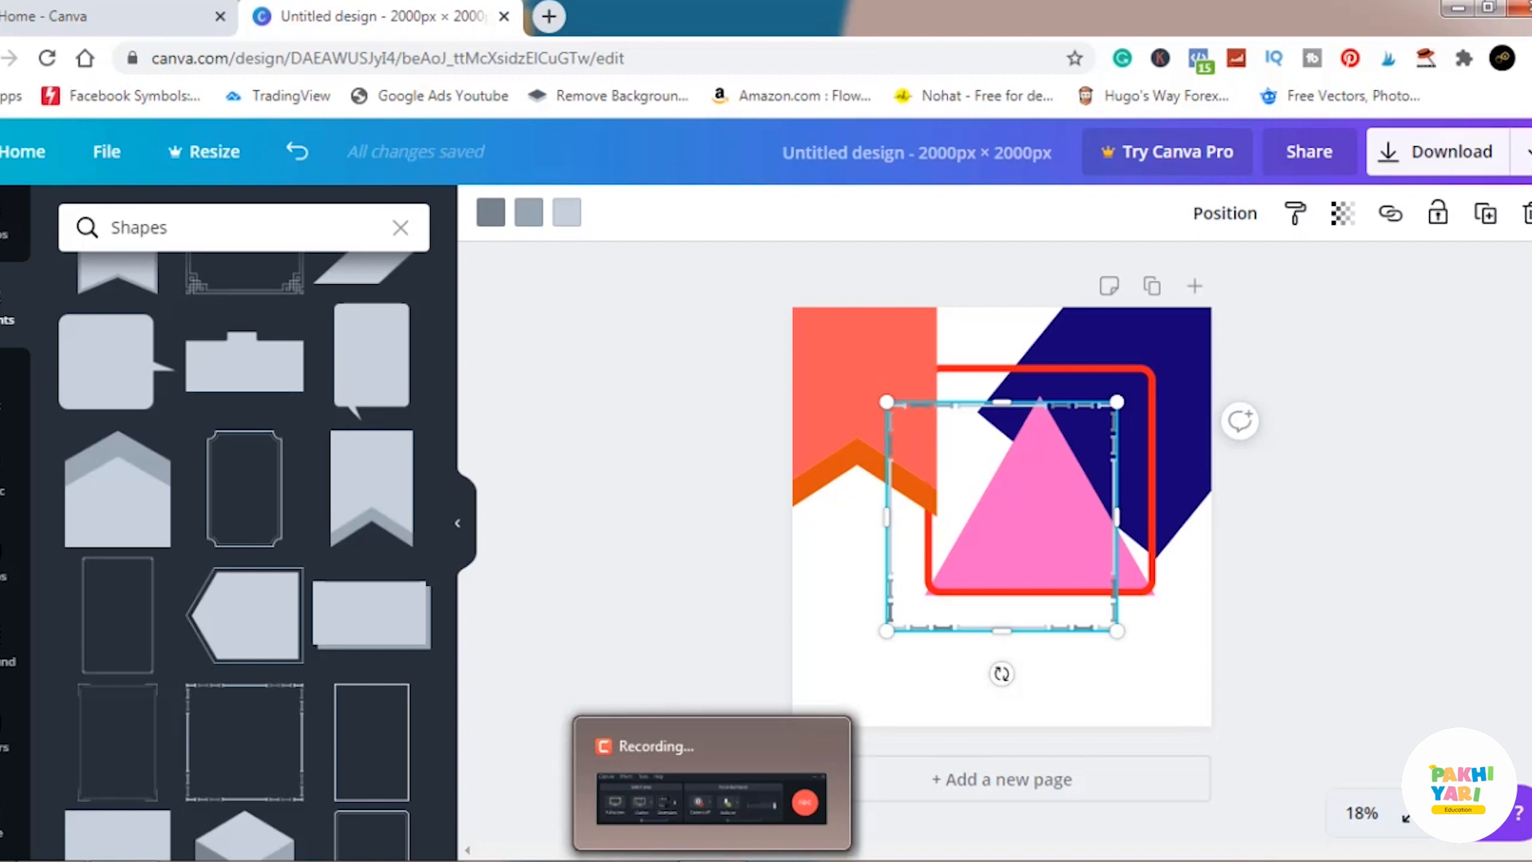
left_click(712, 861)
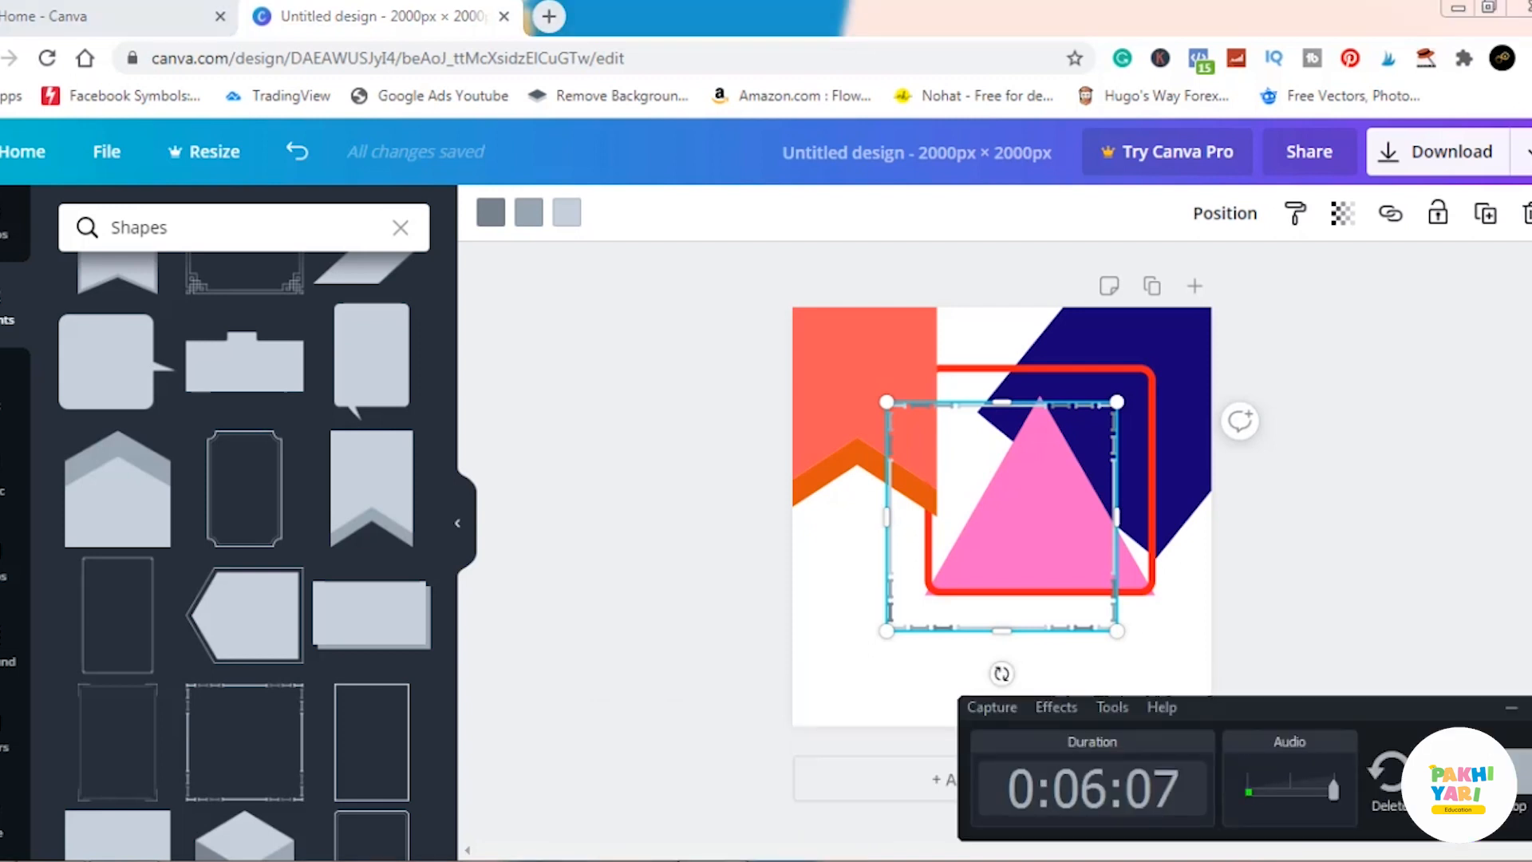